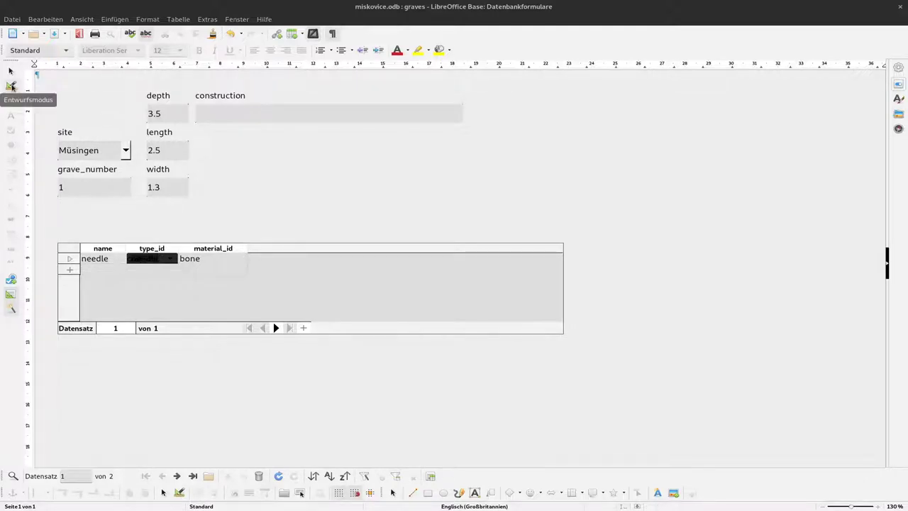
# Step: Turn on design mode and retitle the subform grid's type_id column as type
pyautogui.click(11, 86)
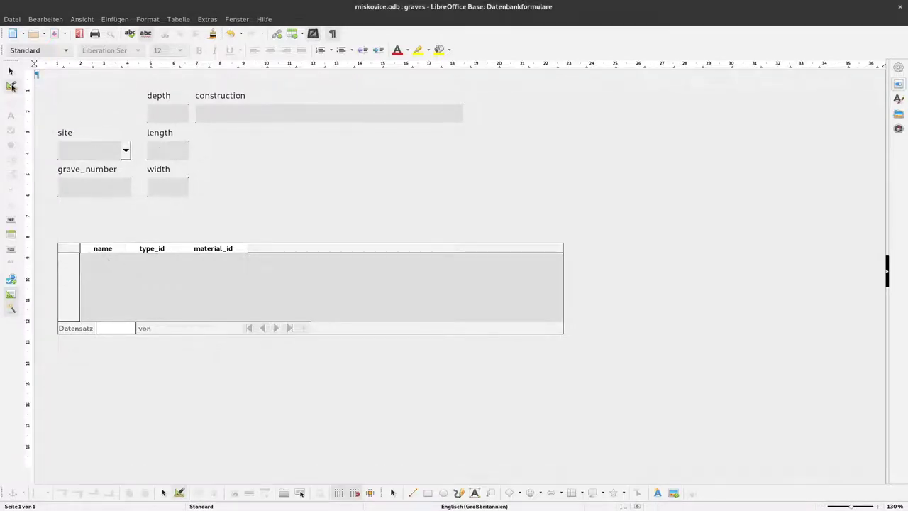
pyautogui.rightClick(165, 250)
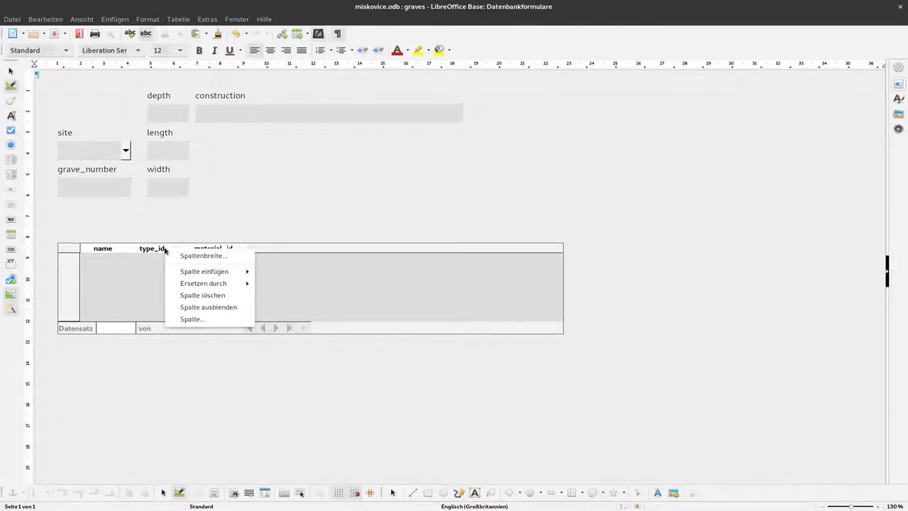
pyautogui.click(195, 319)
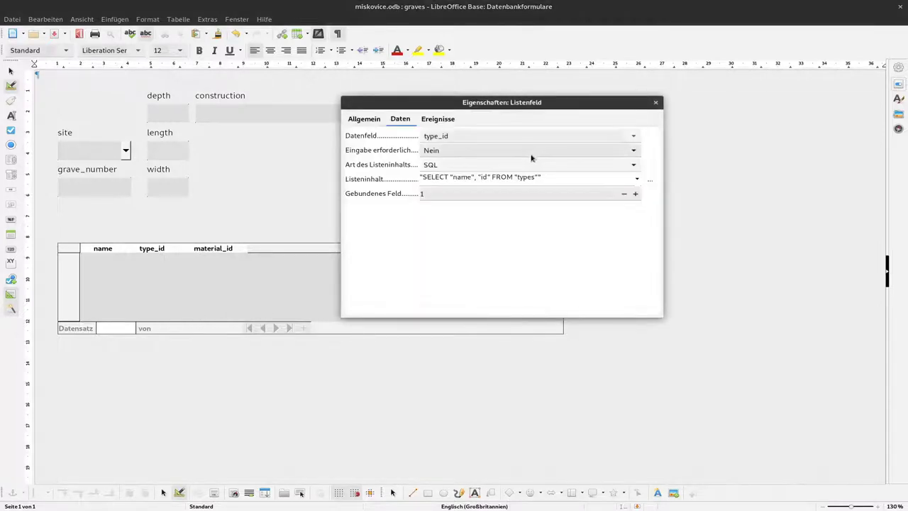
pyautogui.click(364, 119)
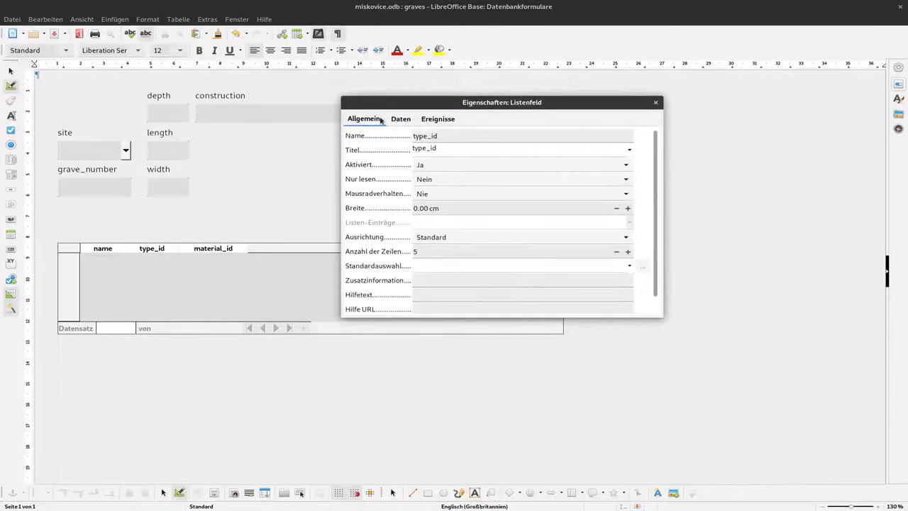
pyautogui.click(442, 149)
pyautogui.click(656, 102)
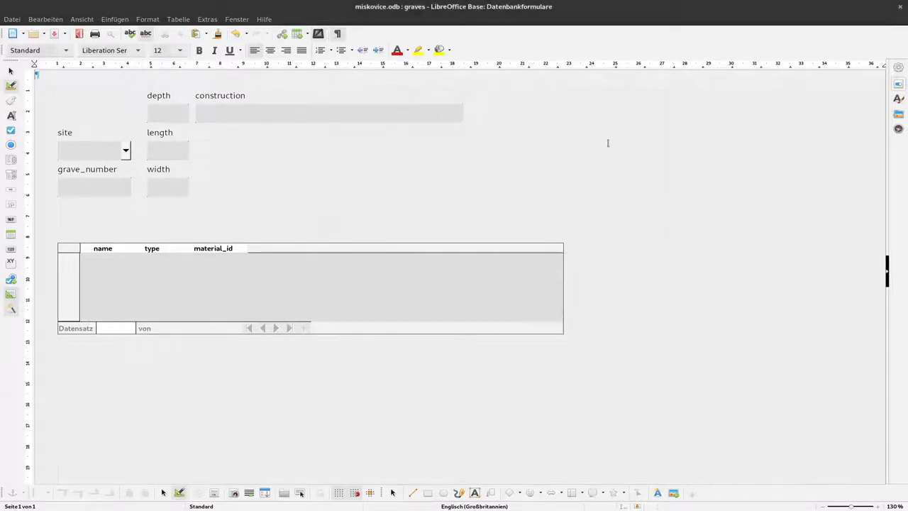
# Step: Retitle the material_id column as material, then toggle design mode again
pyautogui.rightClick(242, 248)
pyautogui.click(262, 318)
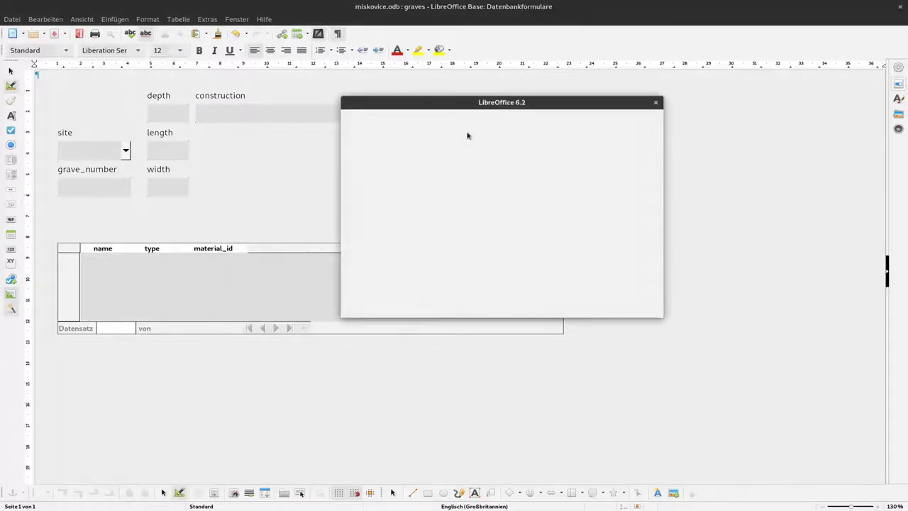
pyautogui.click(462, 149)
pyautogui.press('BackSpace')
pyautogui.press('BackSpace')
pyautogui.press('BackSpace')
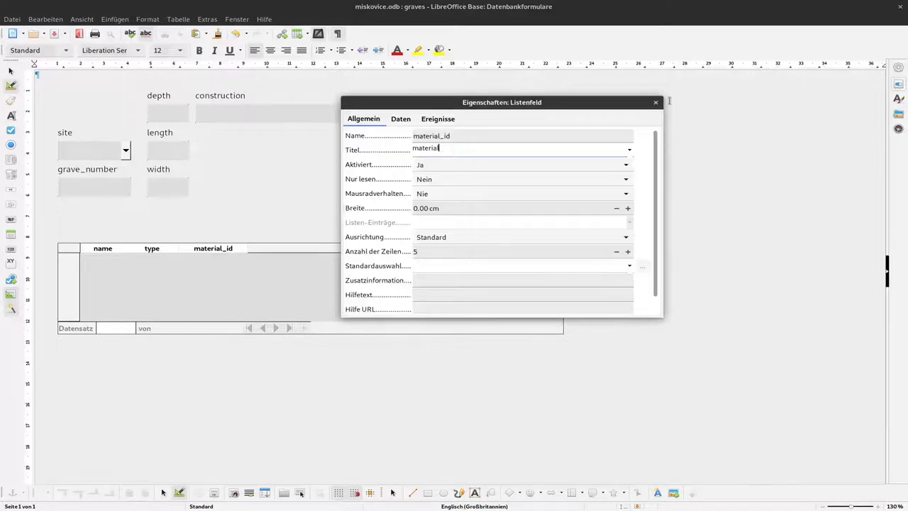
pyautogui.click(655, 102)
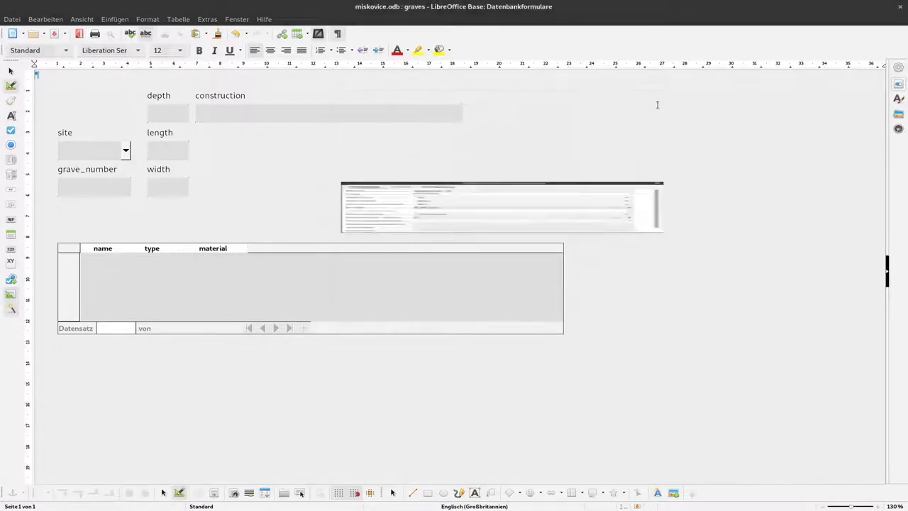
pyautogui.click(11, 85)
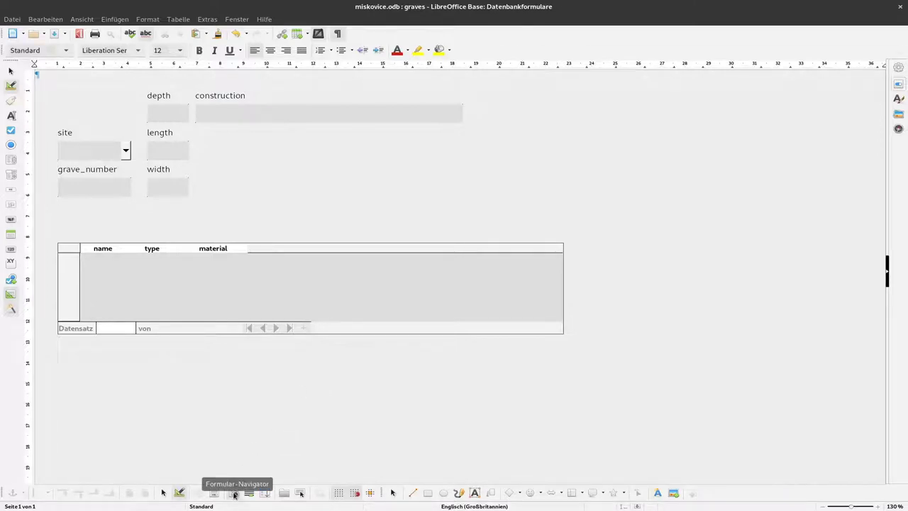
pyautogui.click(234, 494)
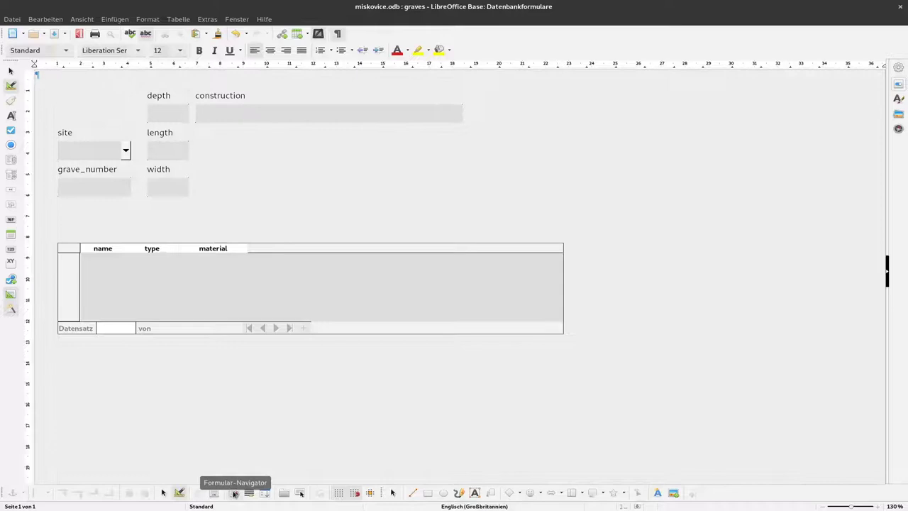
pyautogui.click(78, 20)
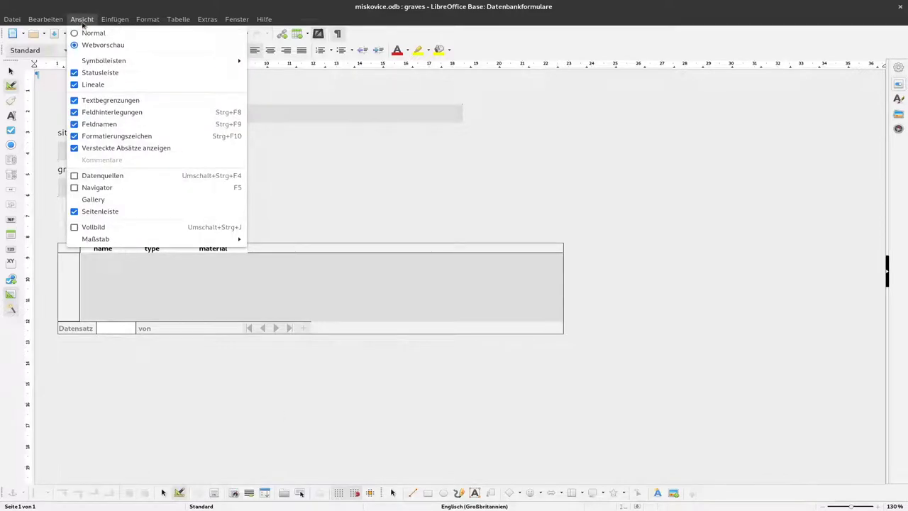
pyautogui.moveTo(97, 63)
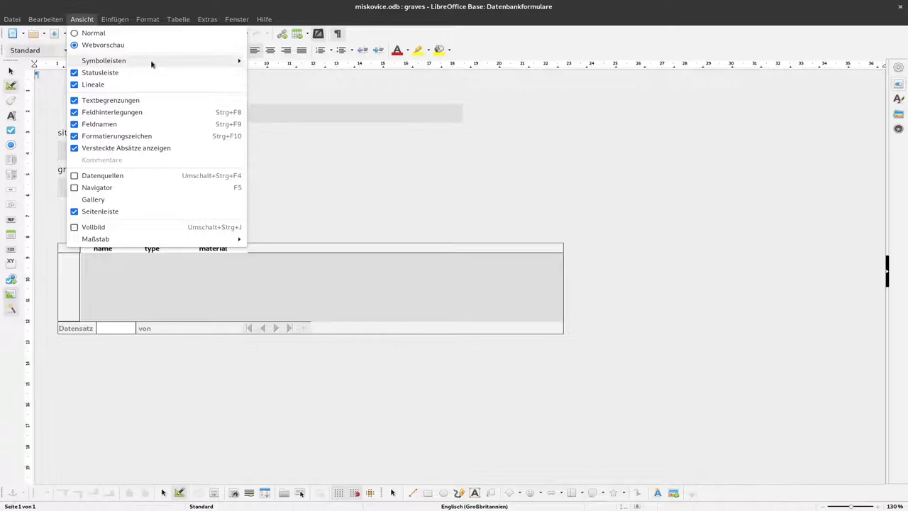
pyautogui.click(289, 144)
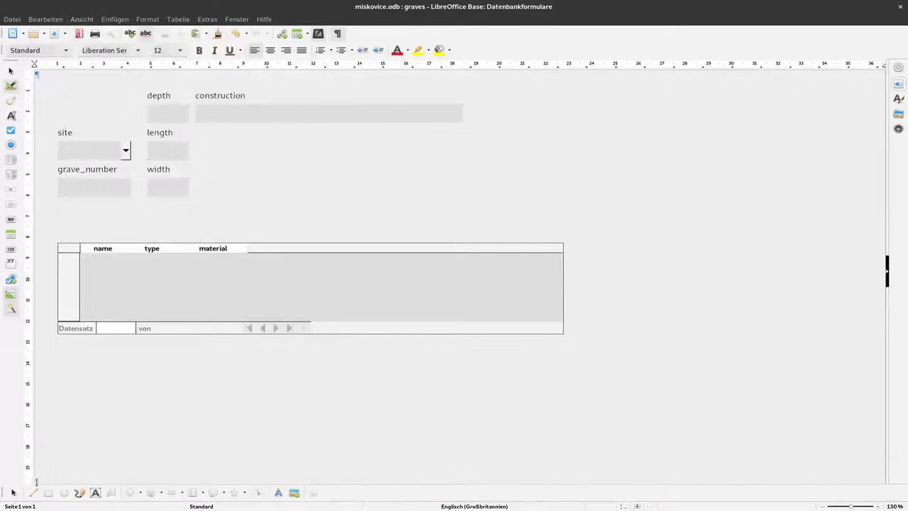
pyautogui.click(83, 20)
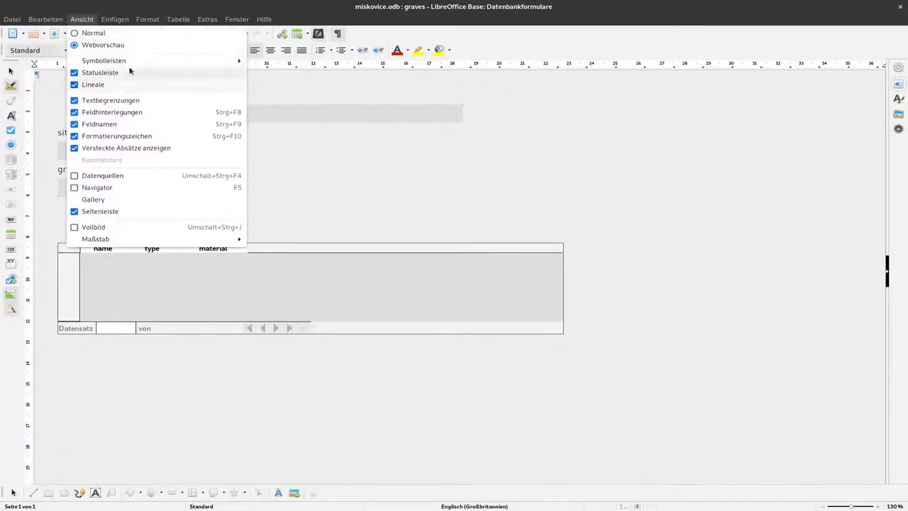
pyautogui.moveTo(184, 61)
pyautogui.click(283, 146)
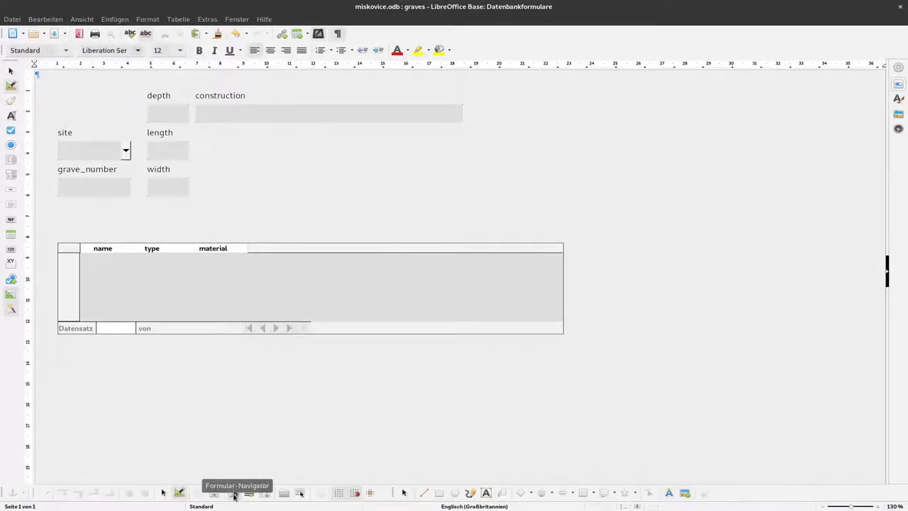
# Step: Open the Form Navigator and check the SubForm contents under MainForm
pyautogui.click(234, 494)
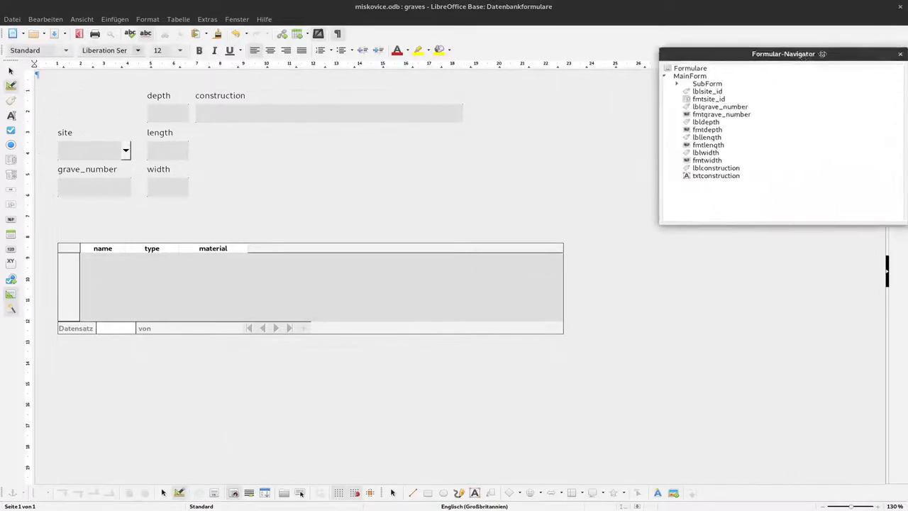
pyautogui.moveTo(822, 54); pyautogui.dragTo(751, 75)
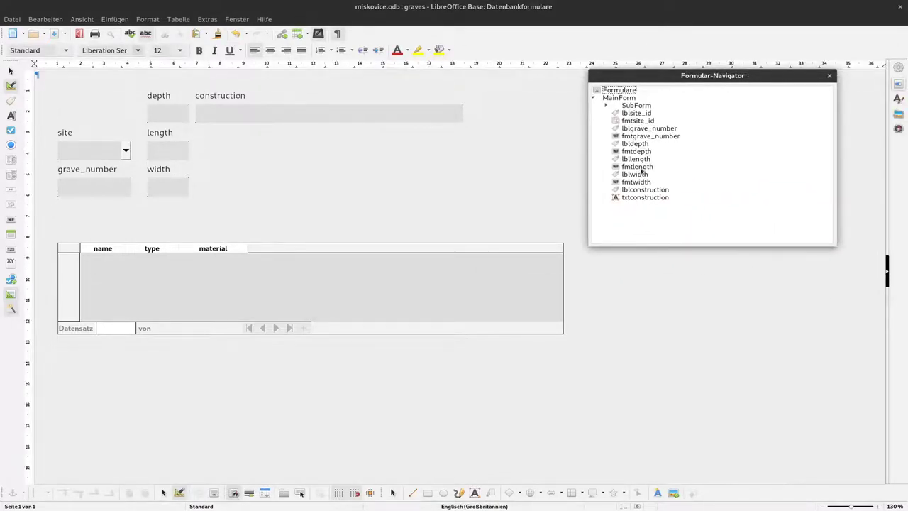
pyautogui.click(607, 105)
pyautogui.click(606, 106)
# Step: Add a new form named Formular inside MainForm
pyautogui.click(624, 98)
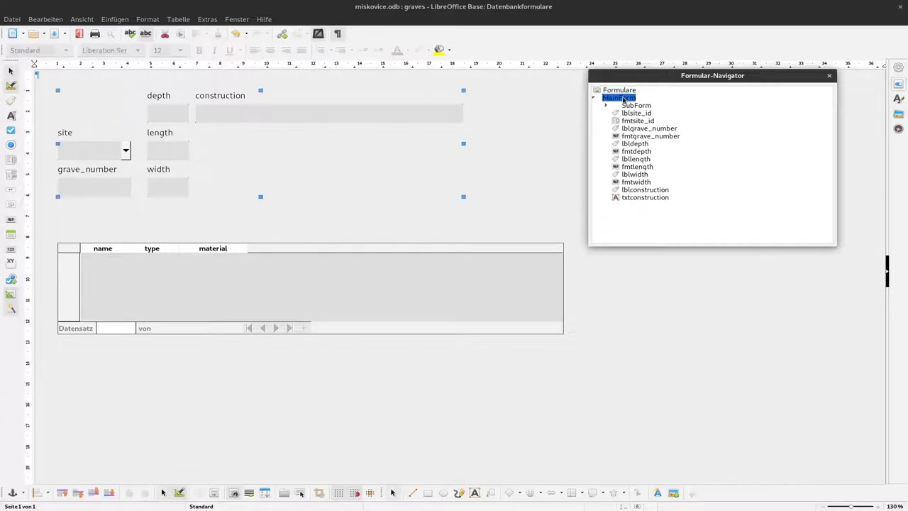
pyautogui.rightClick(620, 101)
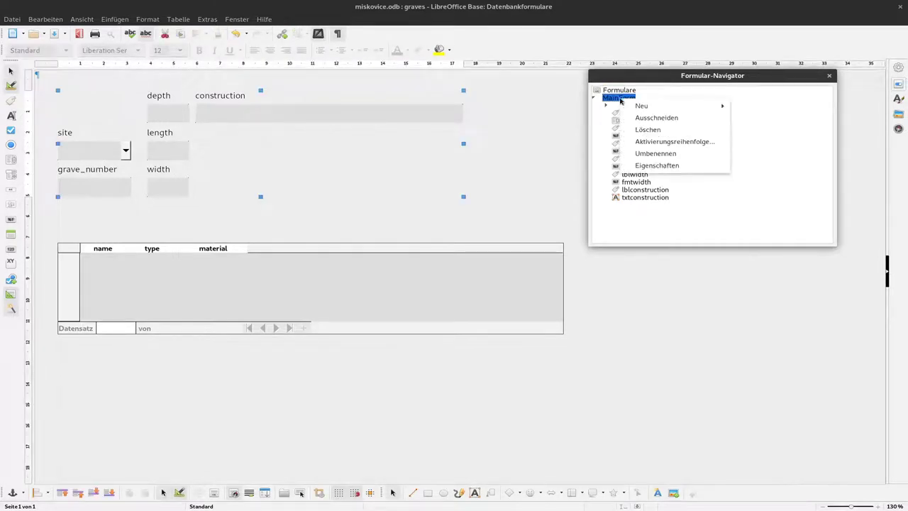
pyautogui.moveTo(649, 108)
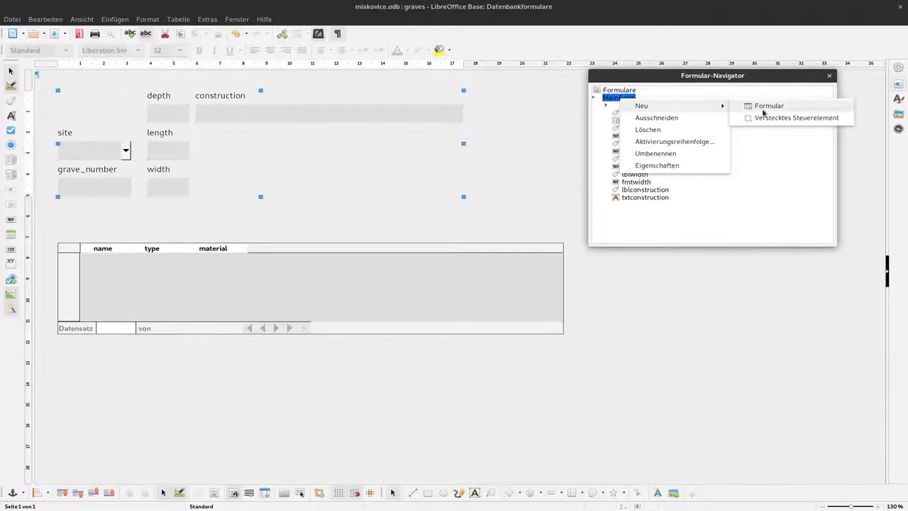
pyautogui.click(764, 111)
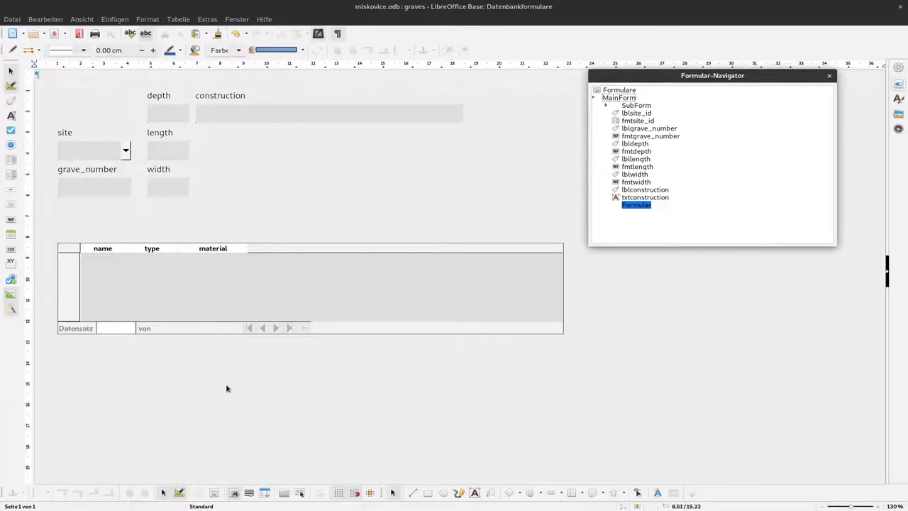
# Step: From the additional controls, draw a table control below the existing artefact grid
pyautogui.click(12, 311)
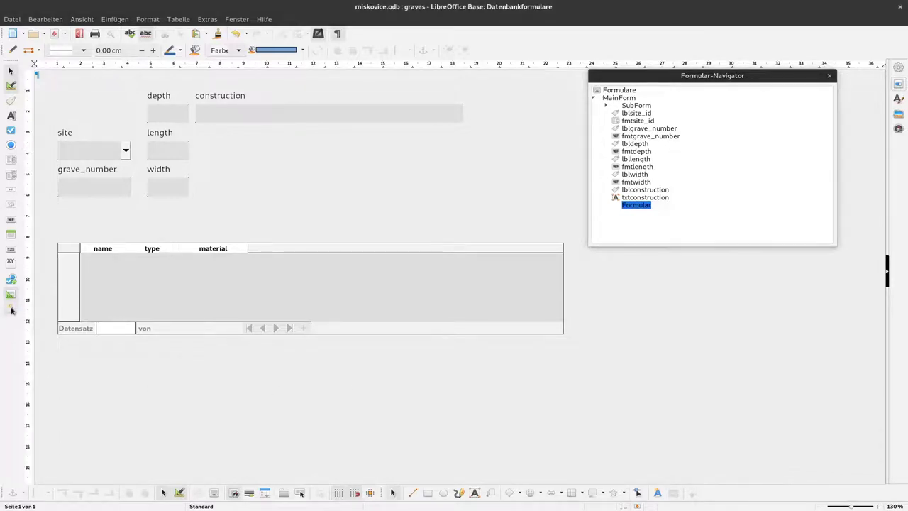
pyautogui.click(11, 310)
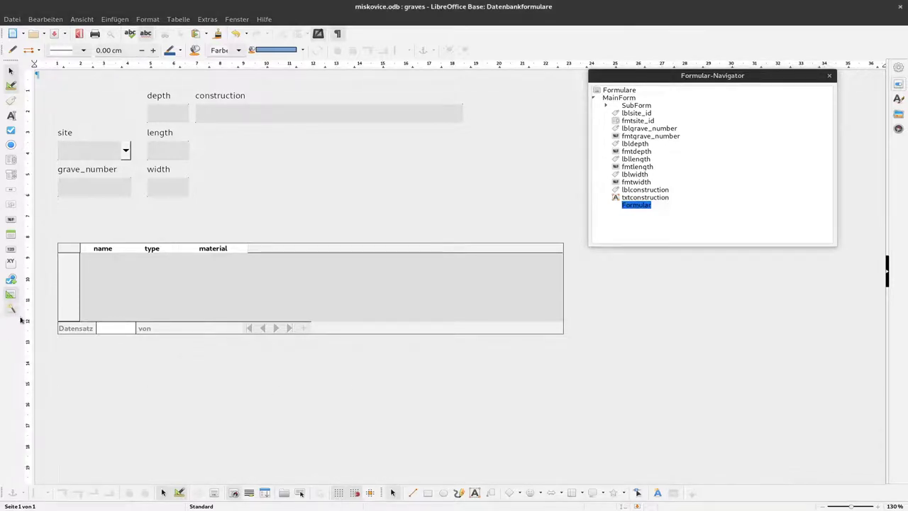
pyautogui.click(11, 281)
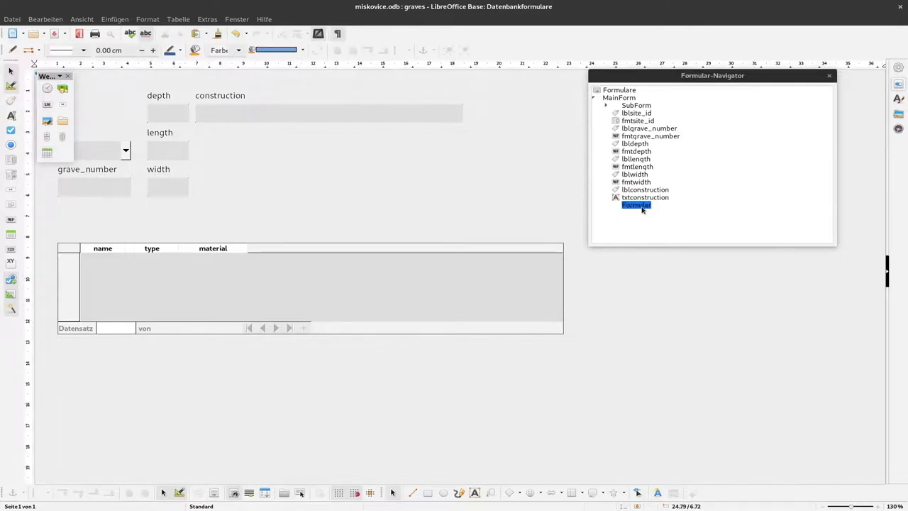
pyautogui.click(46, 154)
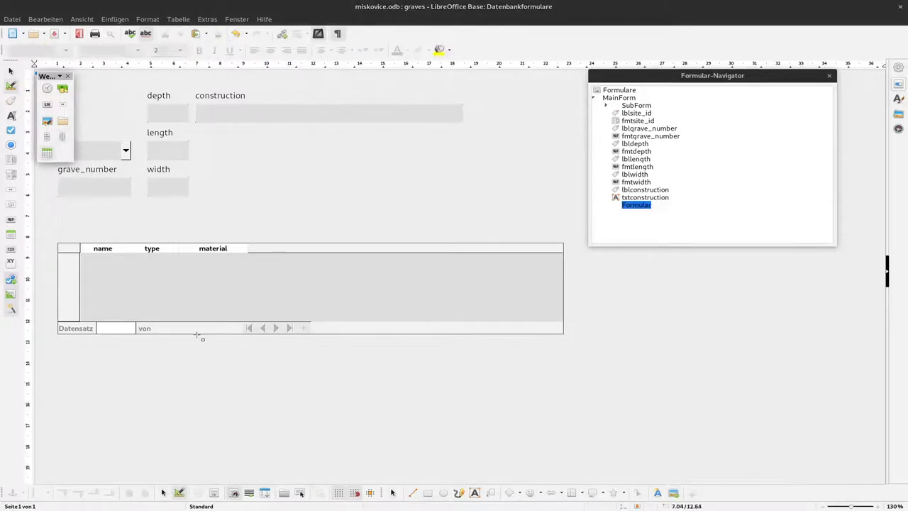
pyautogui.moveTo(60, 346); pyautogui.dragTo(569, 422)
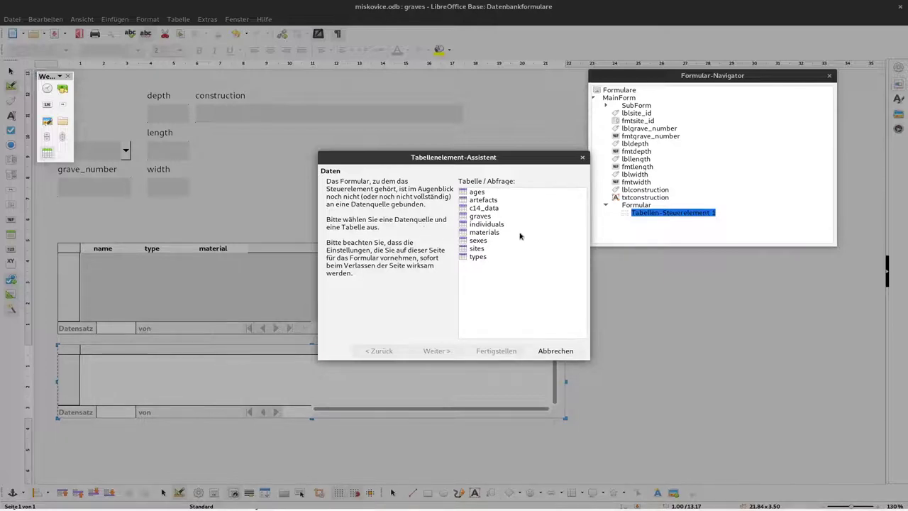
# Step: In the table wizard, choose individuals and add sex_id, age_id, orientation and completeness columns
pyautogui.click(478, 226)
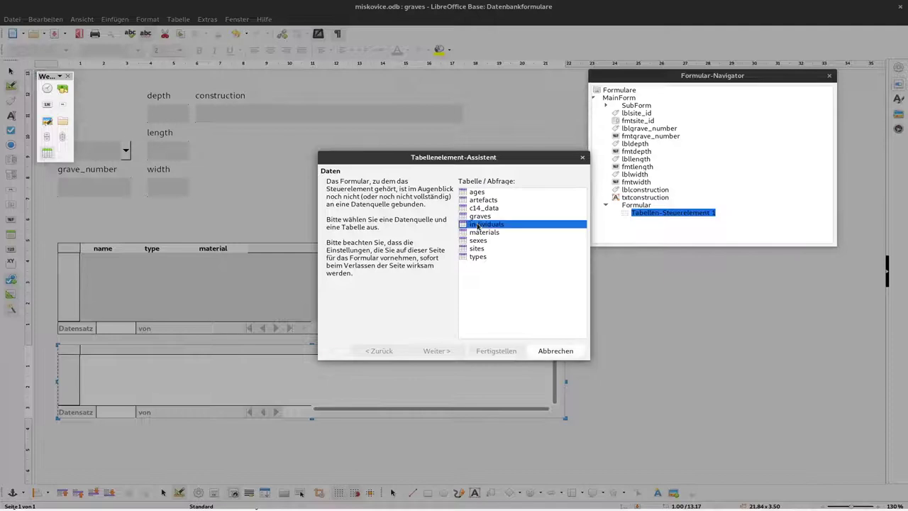
pyautogui.click(437, 350)
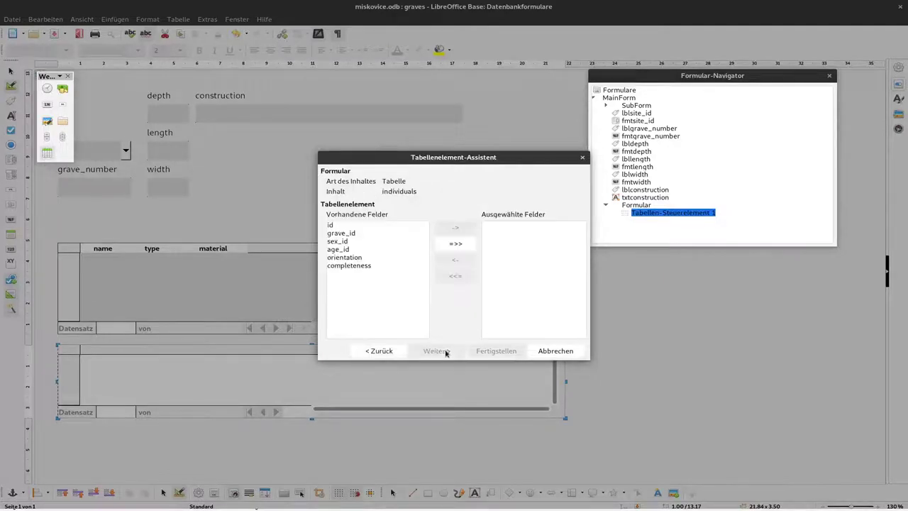
pyautogui.click(353, 243)
pyautogui.click(367, 266)
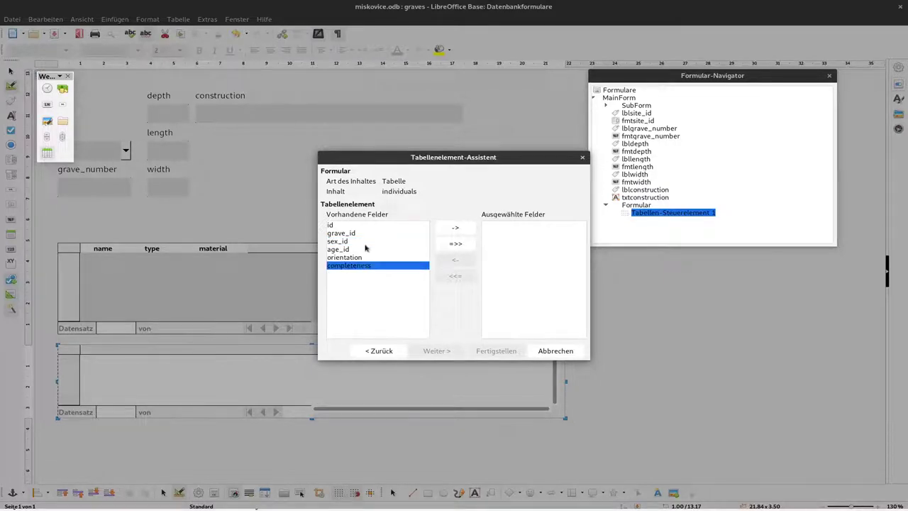
pyautogui.click(366, 243)
pyautogui.click(455, 228)
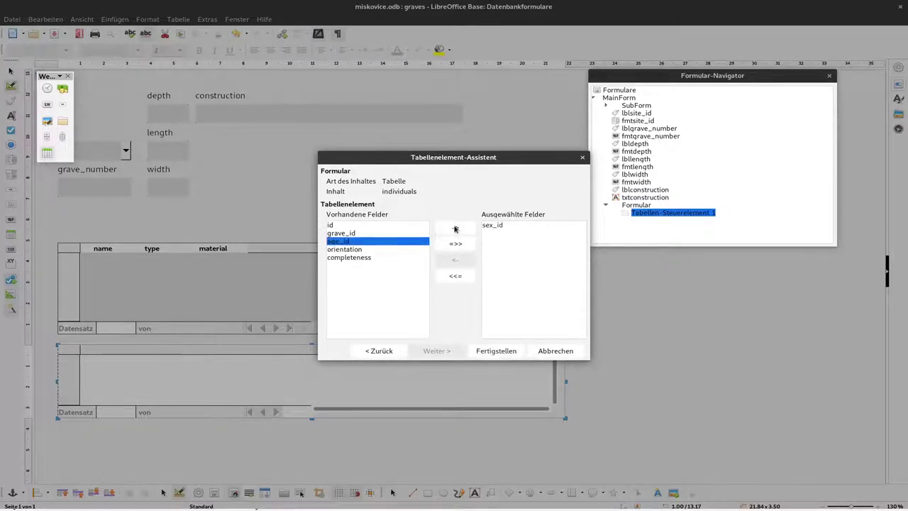
pyautogui.click(455, 228)
pyautogui.click(455, 228)
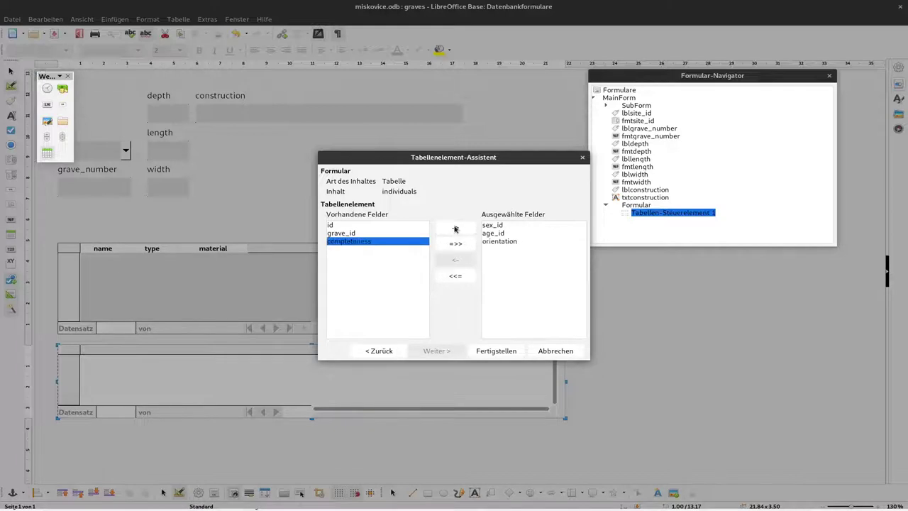
pyautogui.click(455, 228)
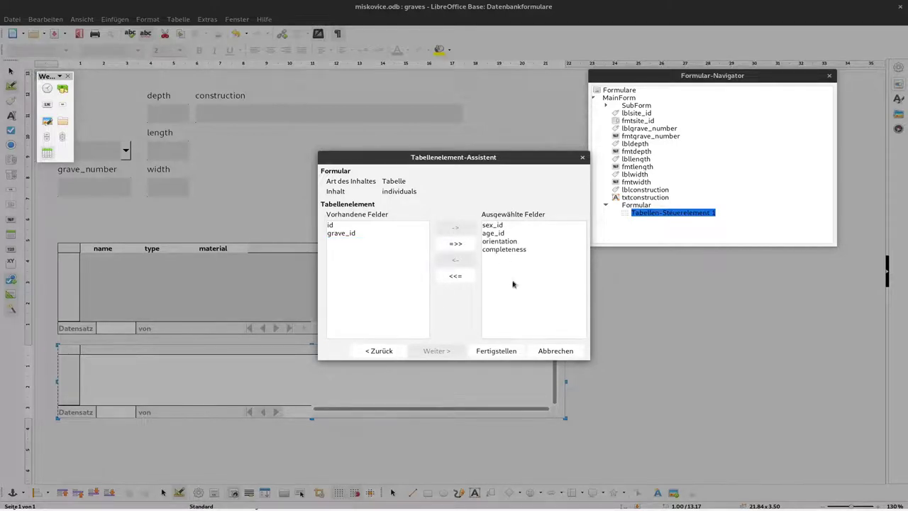
pyautogui.click(508, 351)
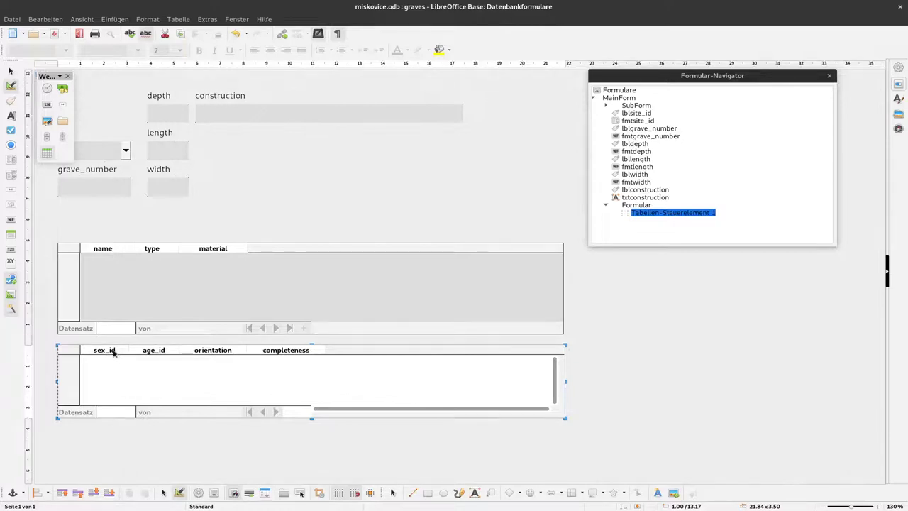
# Step: Replace the grid's sex_id column with a list box
pyautogui.press('Escape')
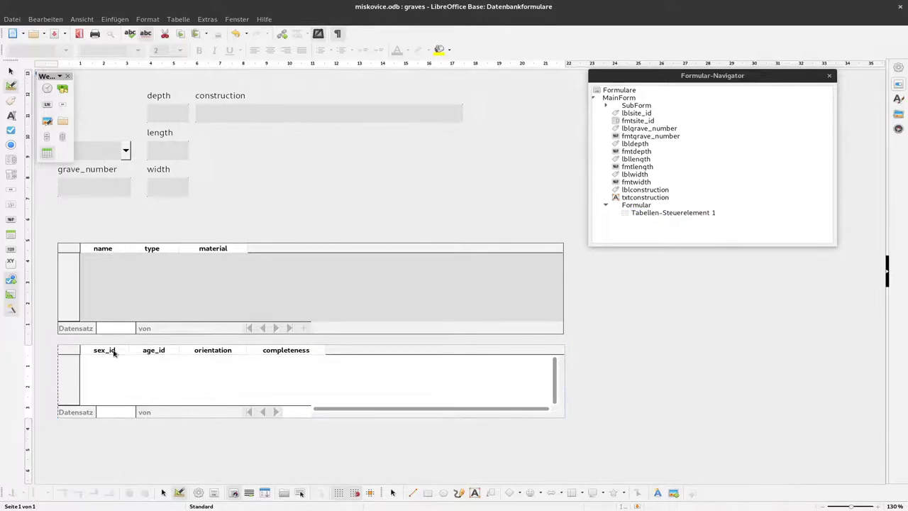
pyautogui.rightClick(114, 353)
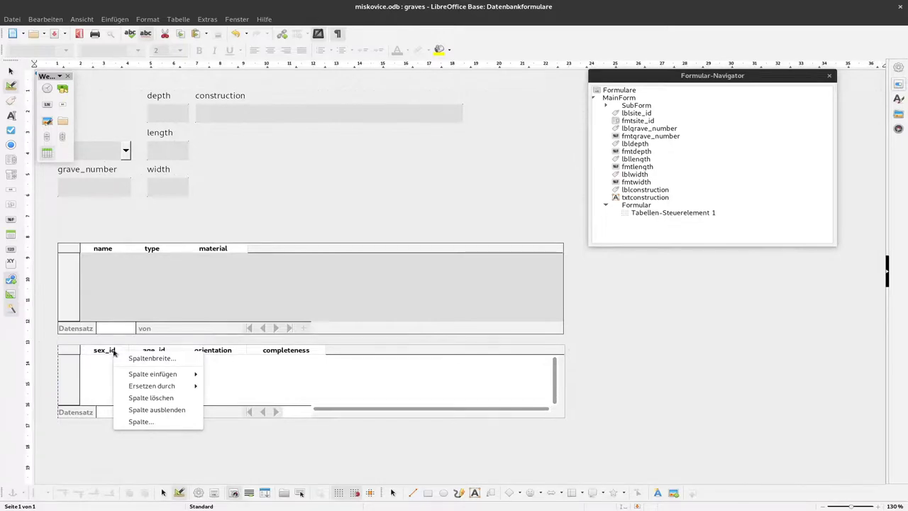
pyautogui.moveTo(144, 388)
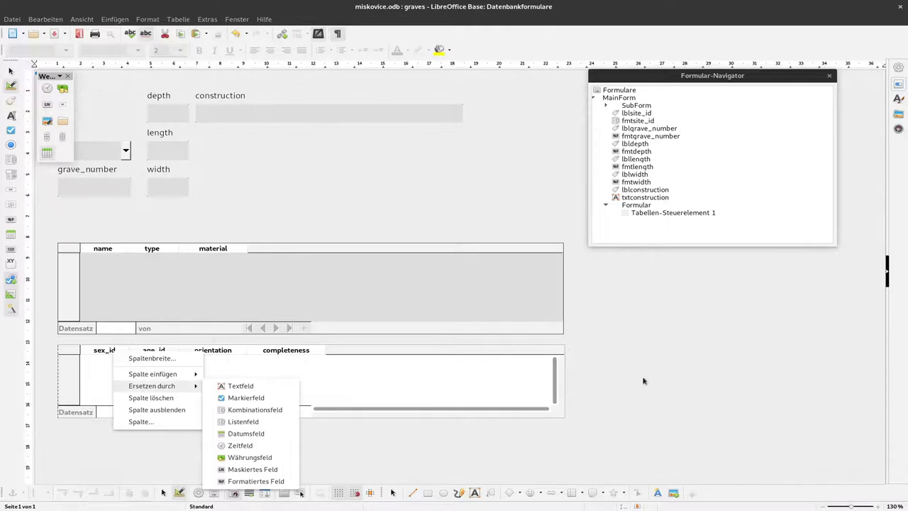
pyautogui.click(644, 381)
pyautogui.click(11, 85)
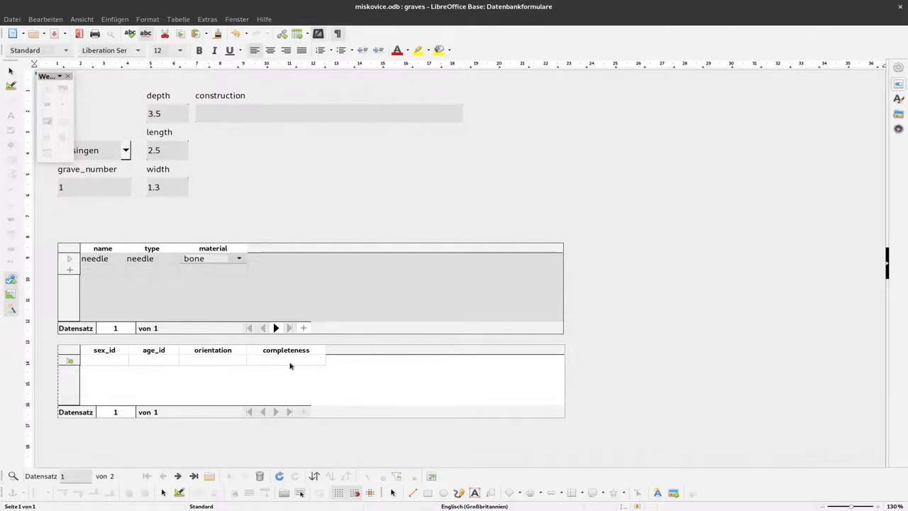
pyautogui.click(11, 85)
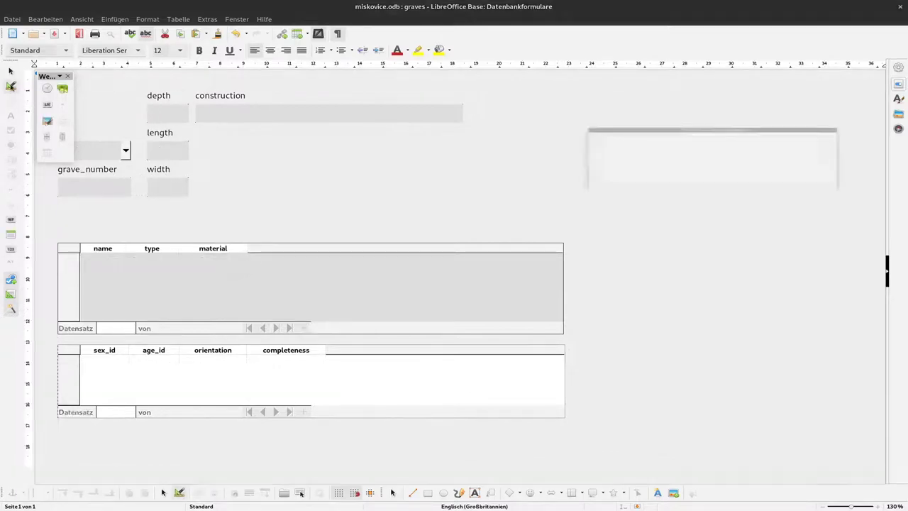
pyautogui.rightClick(104, 352)
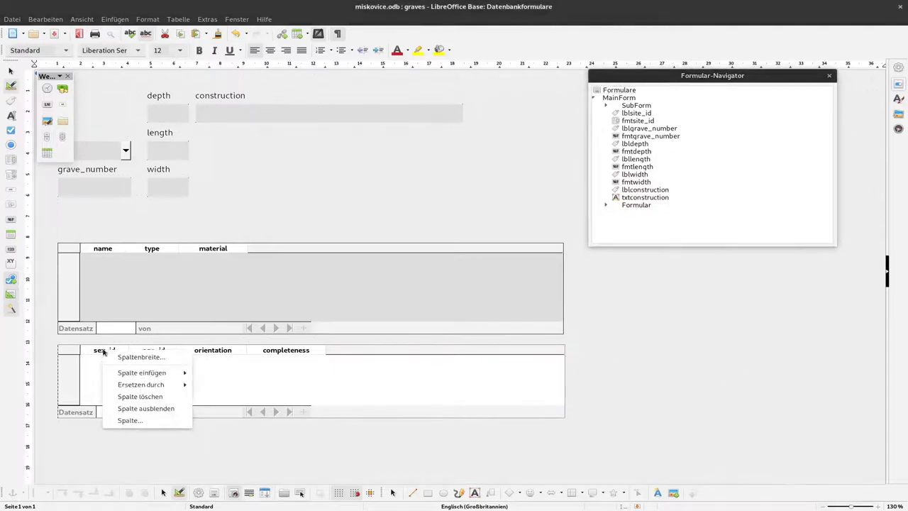
pyautogui.moveTo(160, 375)
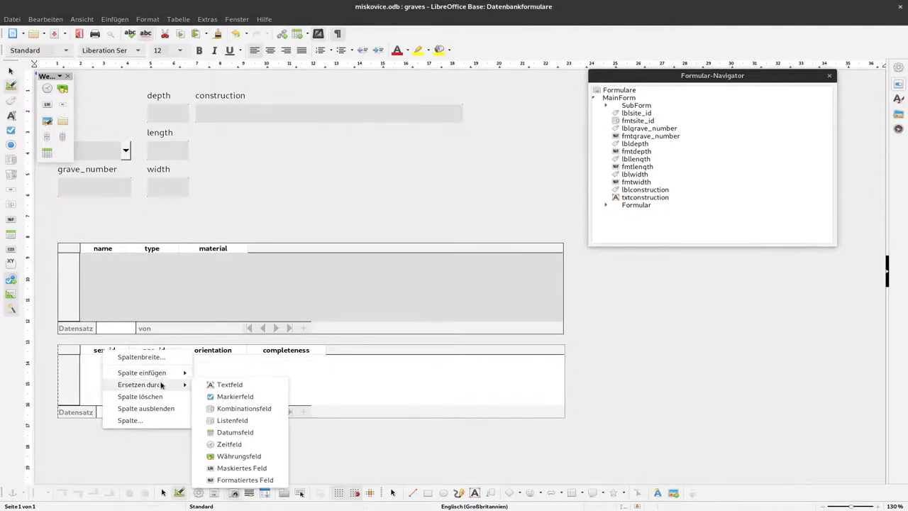
pyautogui.click(232, 420)
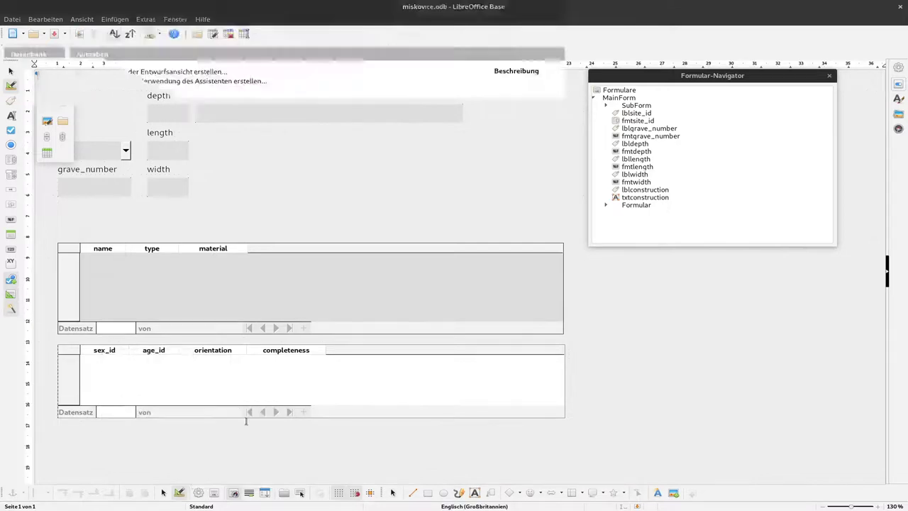
# Step: Retitle the new list box column as sex
pyautogui.rightClick(104, 352)
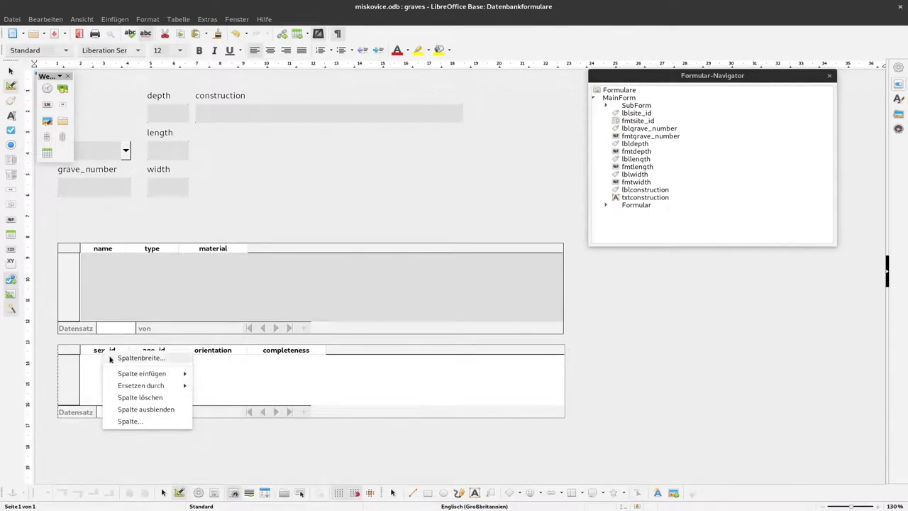
pyautogui.click(130, 421)
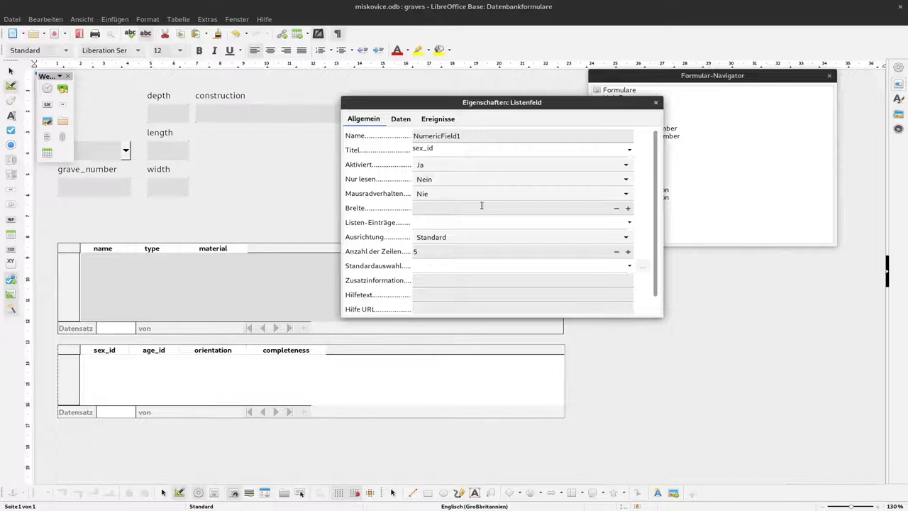
pyautogui.click(474, 150)
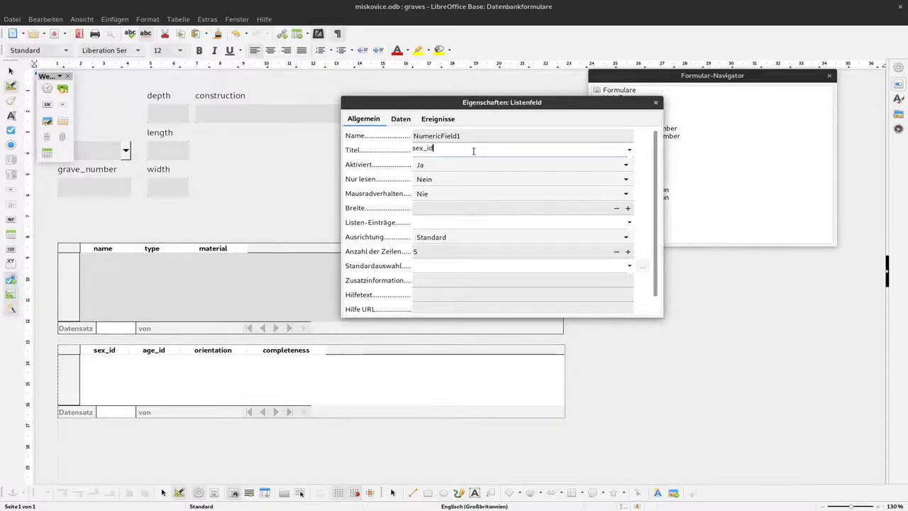
pyautogui.press('BackSpace')
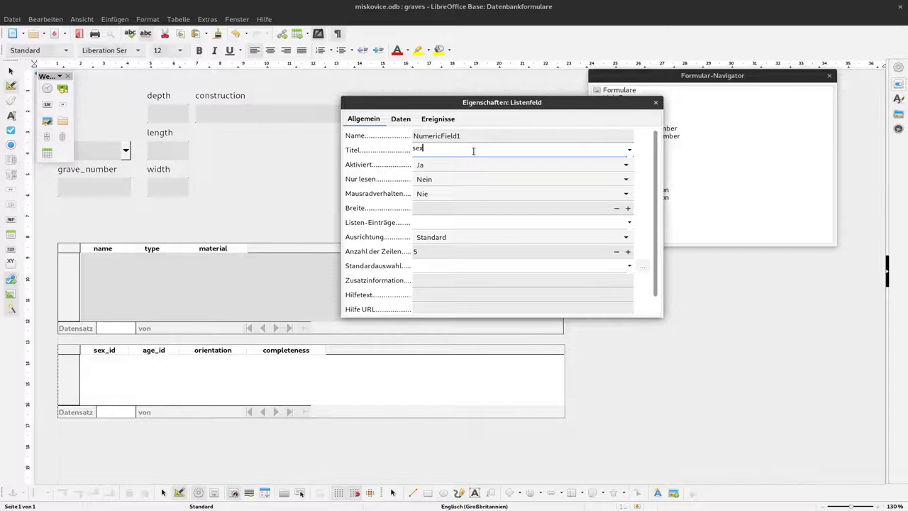
# Step: Set the list content type to SQL with a query selecting name and id from sexes
pyautogui.click(395, 120)
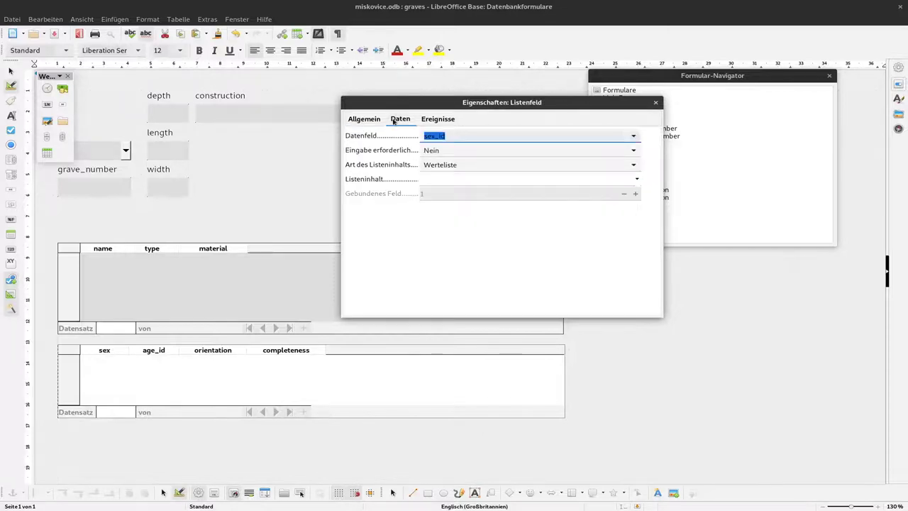
pyautogui.click(632, 166)
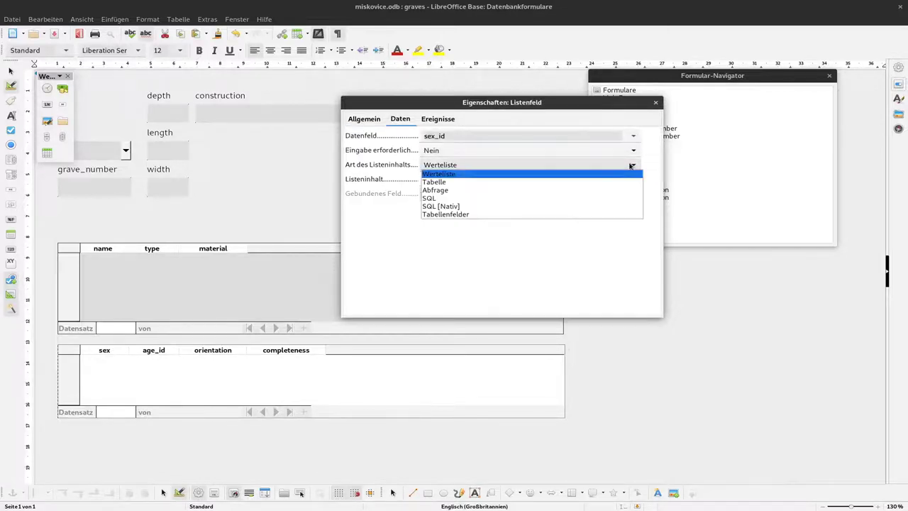
pyautogui.click(454, 198)
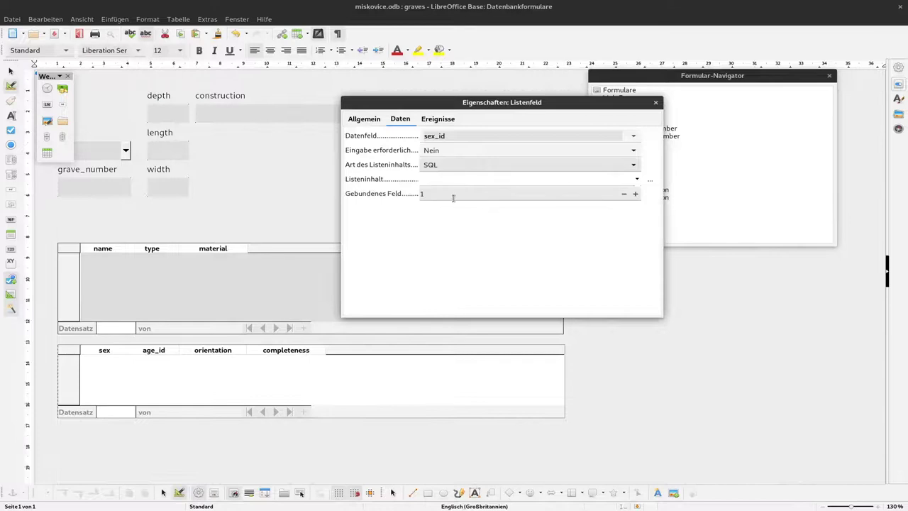
pyautogui.click(648, 182)
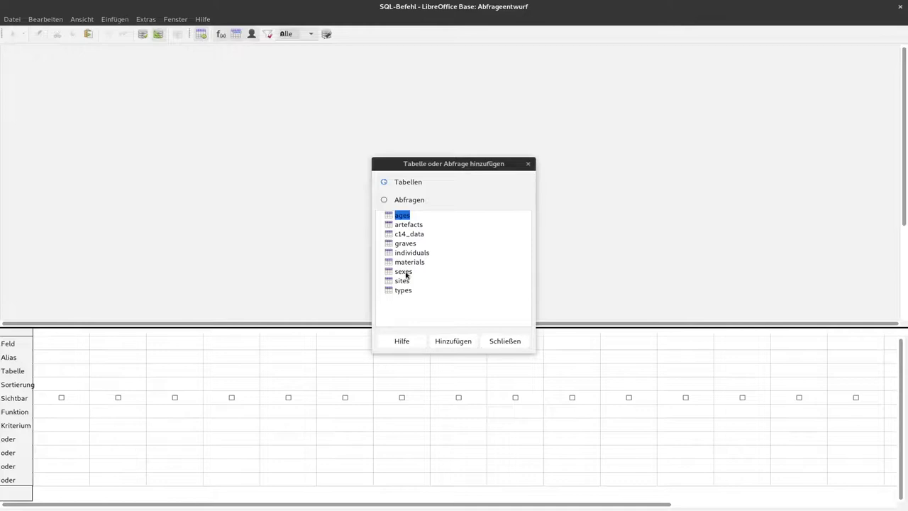
pyautogui.doubleClick(406, 273)
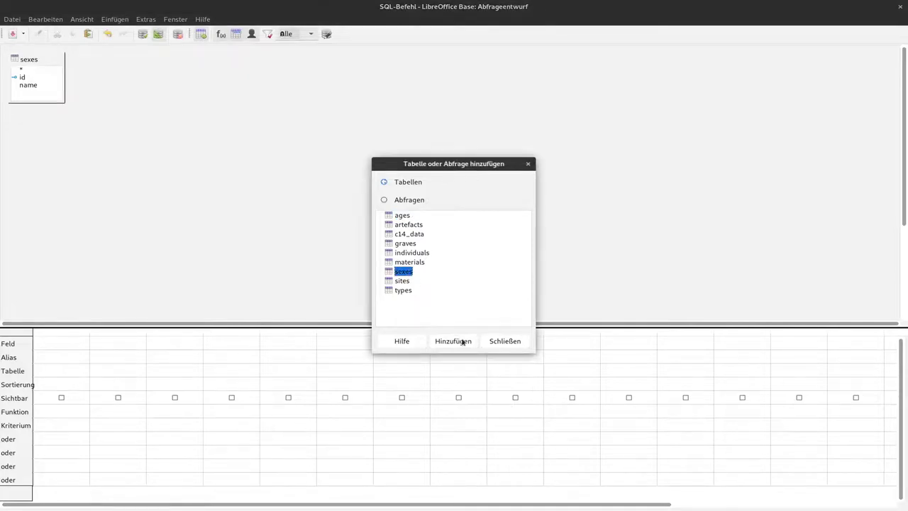
pyautogui.click(503, 341)
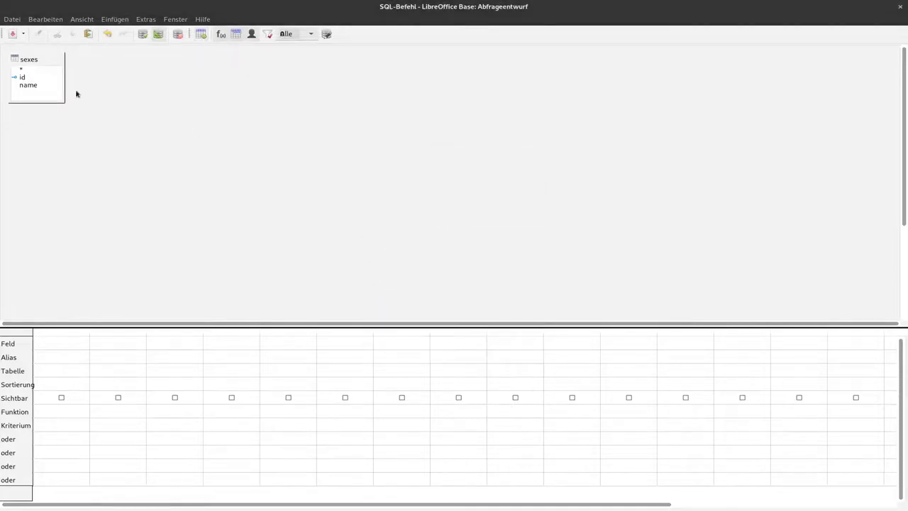
pyautogui.doubleClick(29, 86)
pyautogui.doubleClick(26, 78)
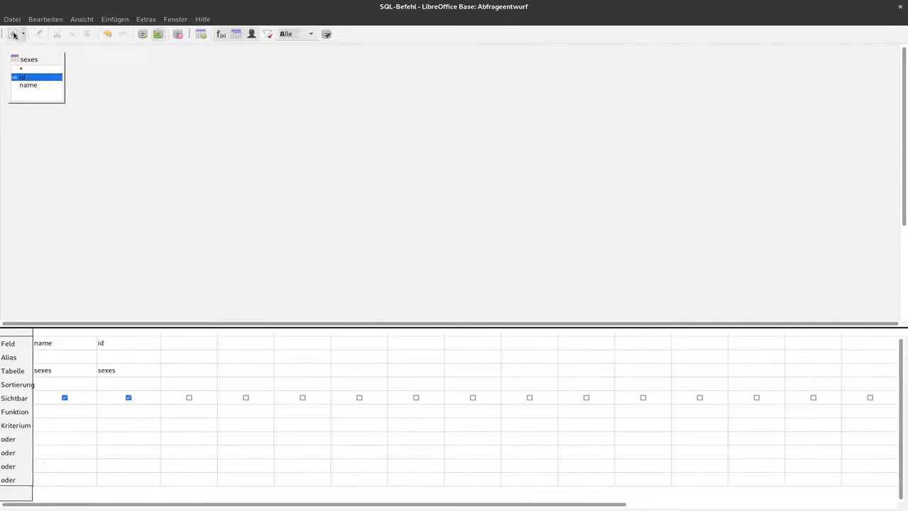
pyautogui.click(898, 7)
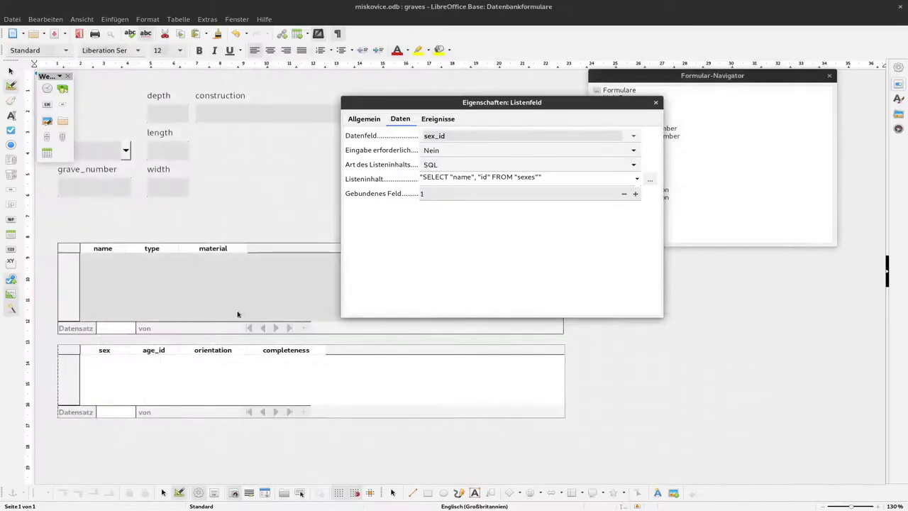
# Step: Replace the age_id column with a list box titled age
pyautogui.click(163, 352)
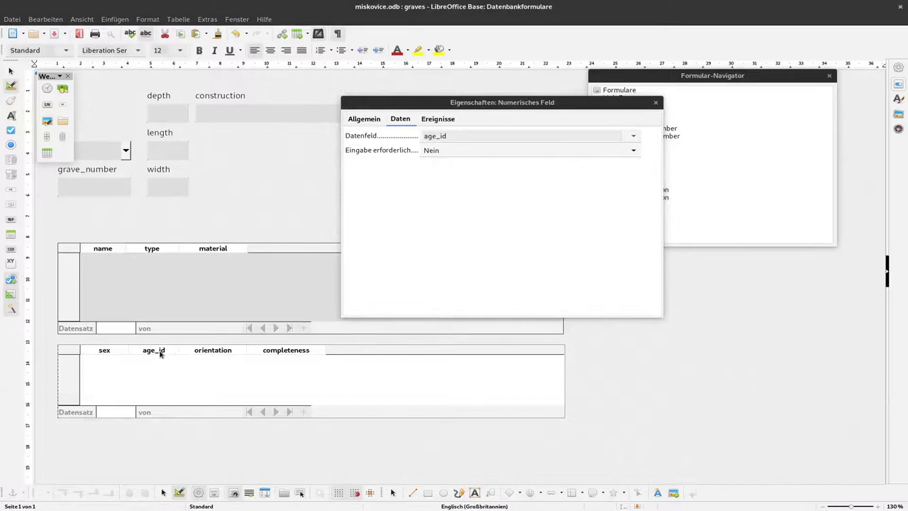
pyautogui.rightClick(161, 354)
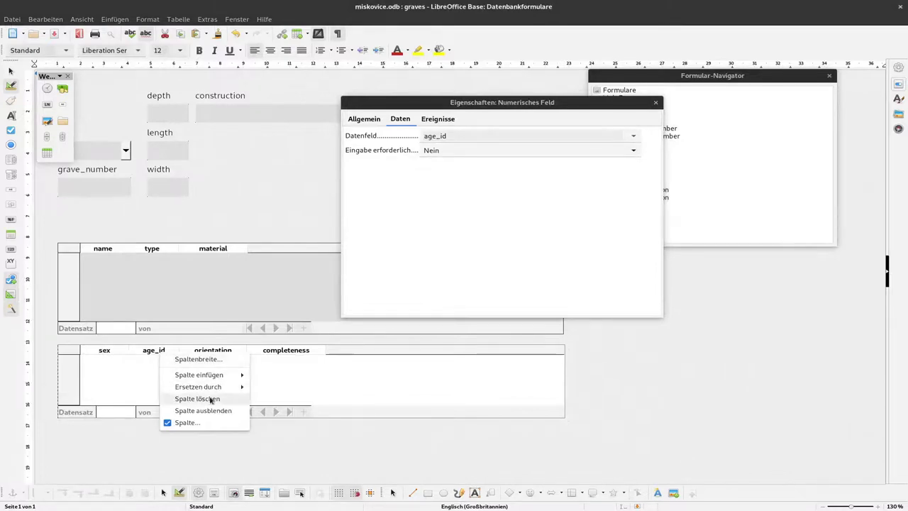
pyautogui.moveTo(213, 388)
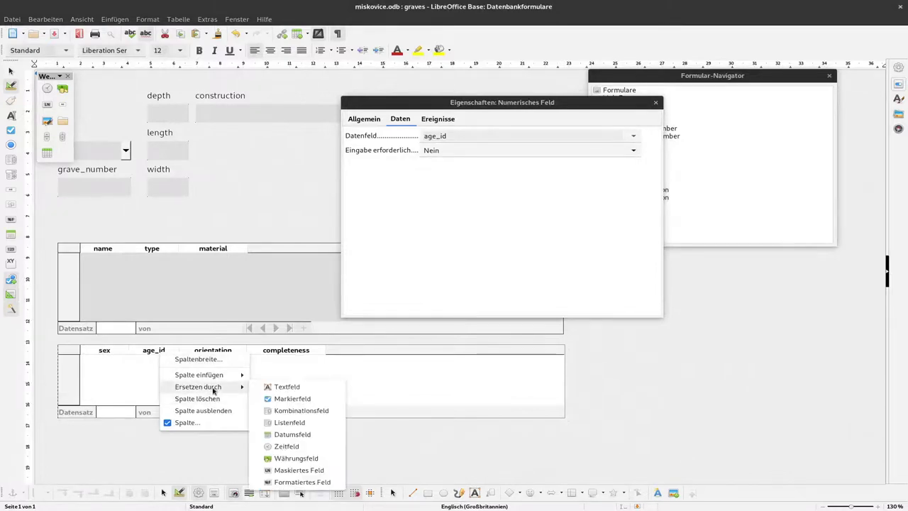
pyautogui.click(297, 423)
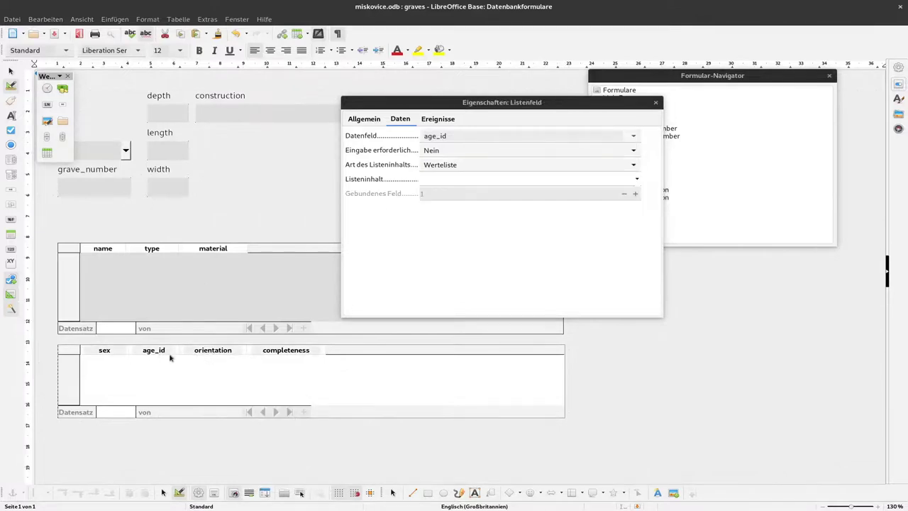
pyautogui.click(382, 122)
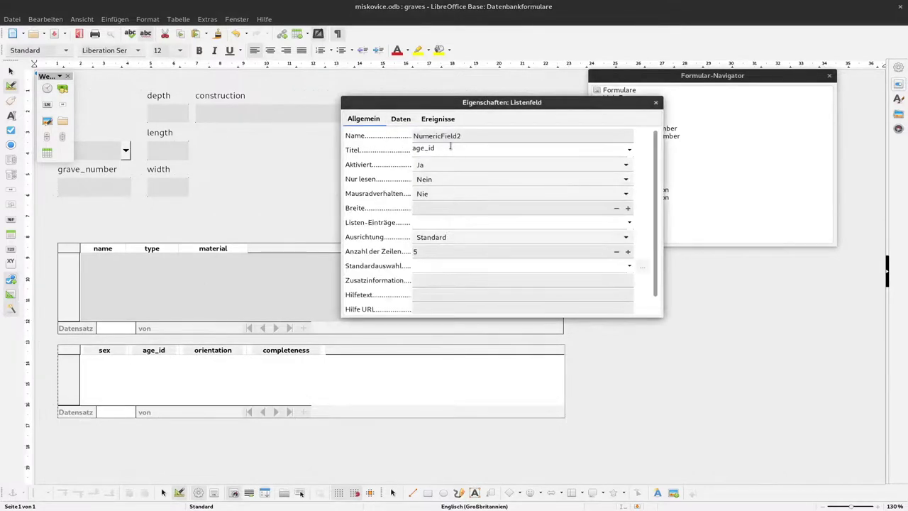
pyautogui.press('BackSpace')
pyautogui.press('BackSpace')
# Step: Fill the age list via SQL selecting ages.name and ages.id
pyautogui.click(403, 121)
pyautogui.click(583, 165)
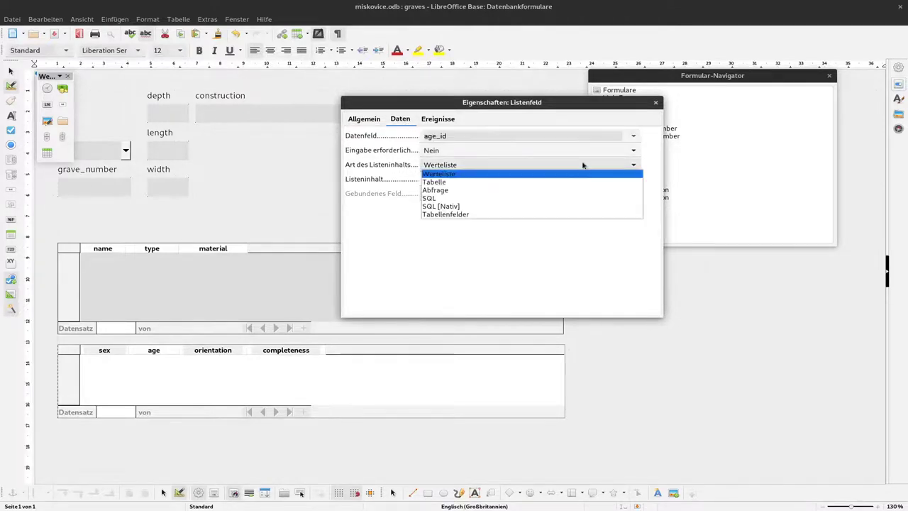
pyautogui.click(560, 198)
pyautogui.click(651, 181)
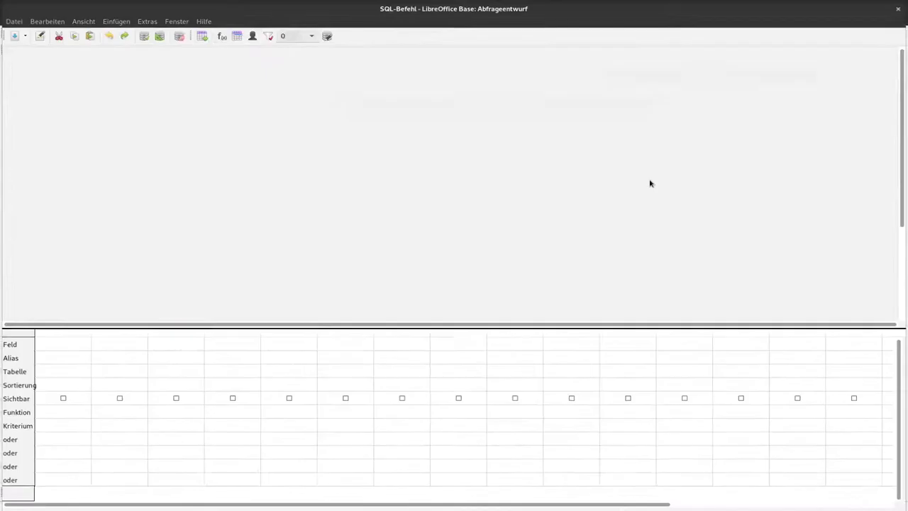
pyautogui.click(460, 341)
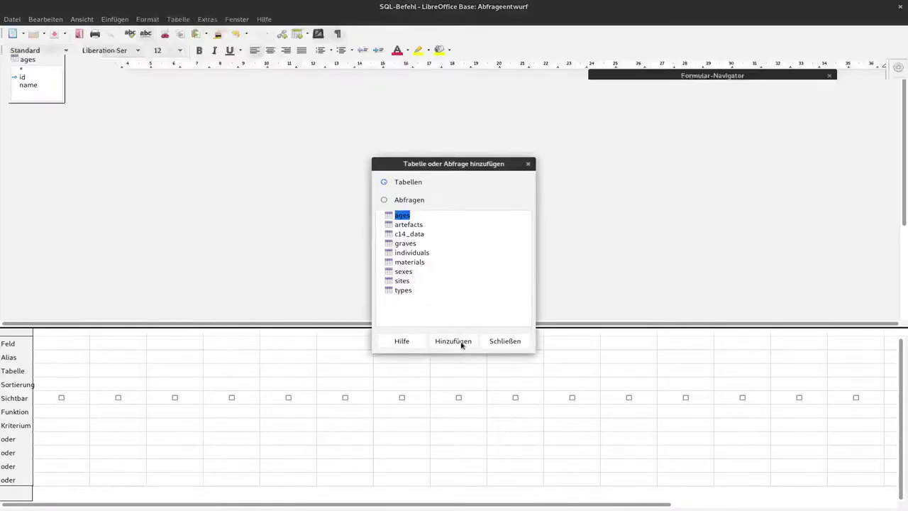
pyautogui.click(504, 341)
pyautogui.click(29, 86)
pyautogui.doubleClick(29, 87)
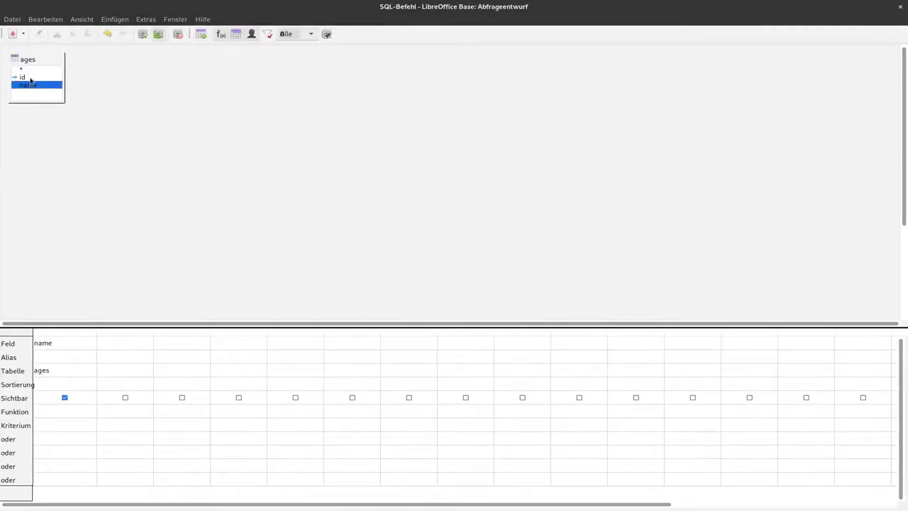
pyautogui.doubleClick(24, 77)
pyautogui.click(12, 33)
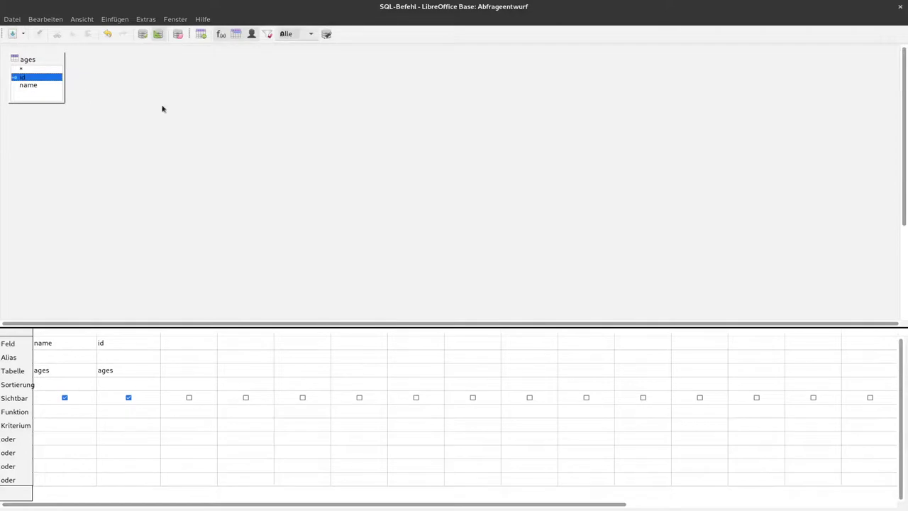
pyautogui.click(900, 8)
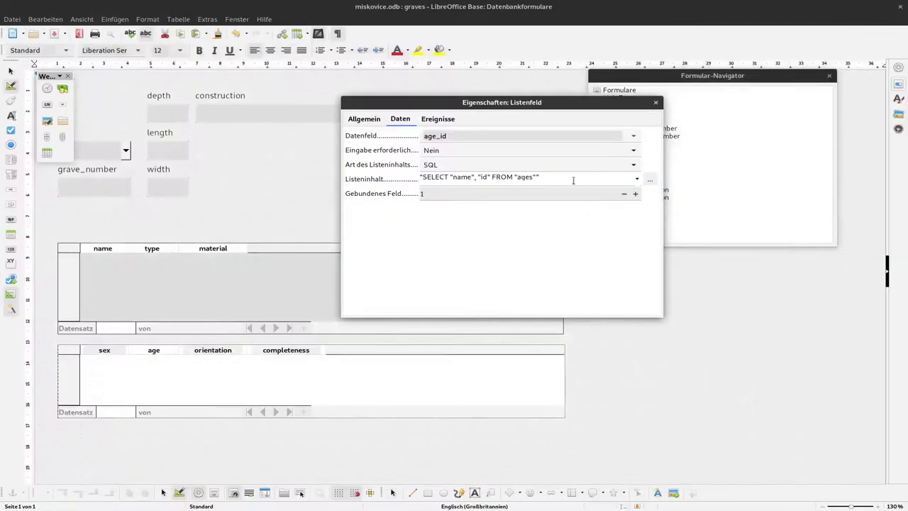
# Step: Close the properties, switch to data entry with Ctrl+F8, and pick male as the sex
pyautogui.click(656, 104)
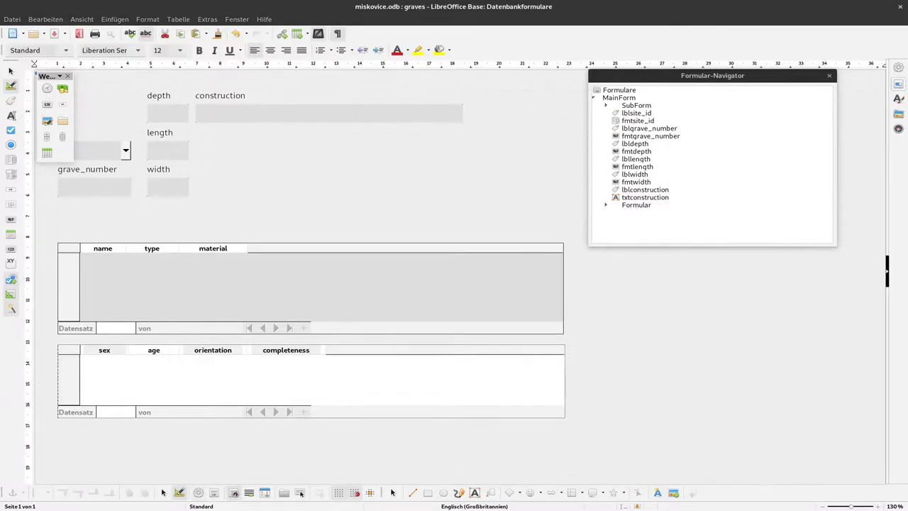
pyautogui.hotkey('ctrl', 'F8')
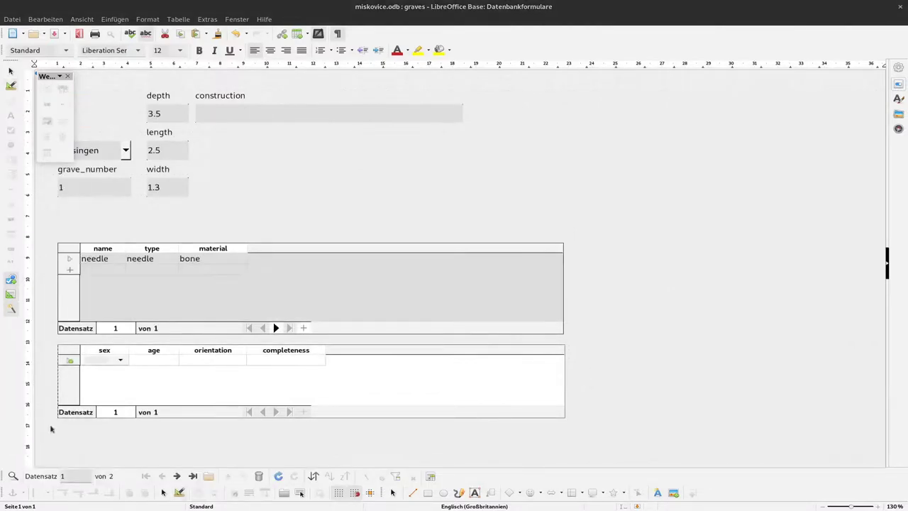
pyautogui.click(118, 361)
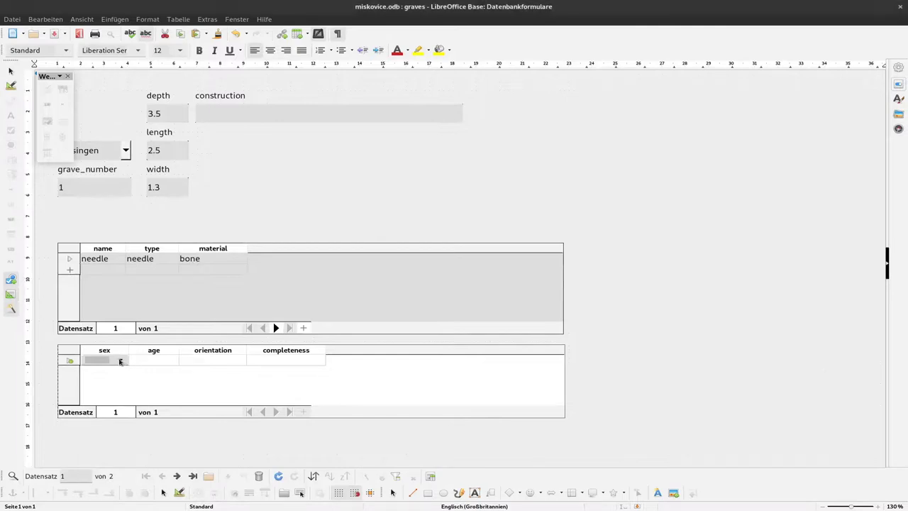
pyautogui.click(119, 361)
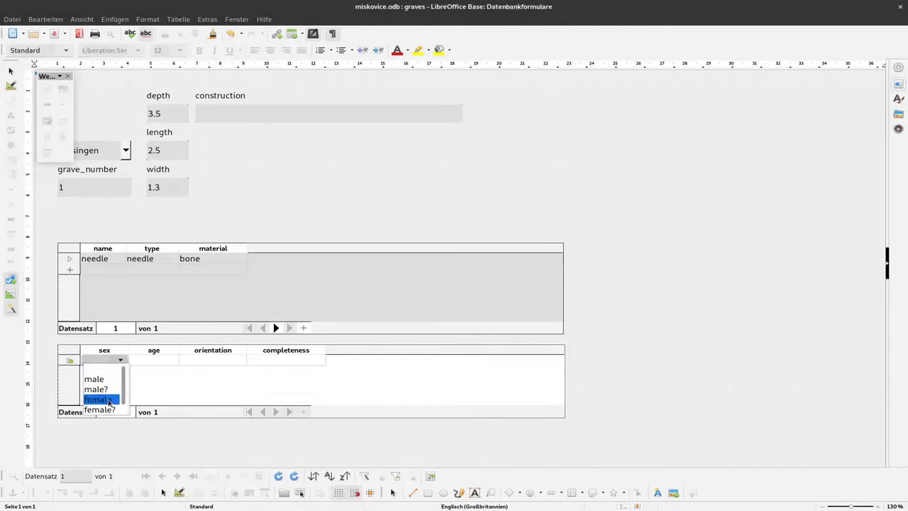
pyautogui.scroll(-1, 106, 396)
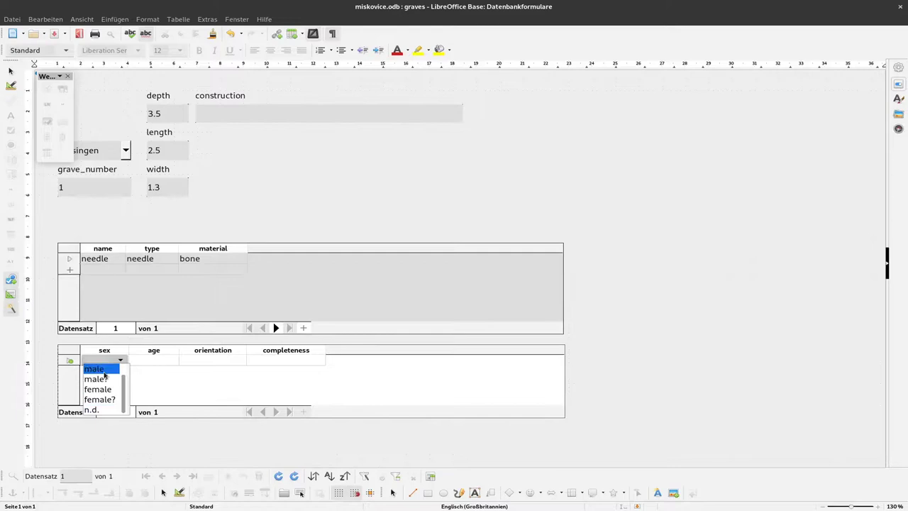
pyautogui.click(104, 371)
# Step: Set age to infans I, orientation 180, completeness 0.5, and save the record
pyautogui.click(176, 360)
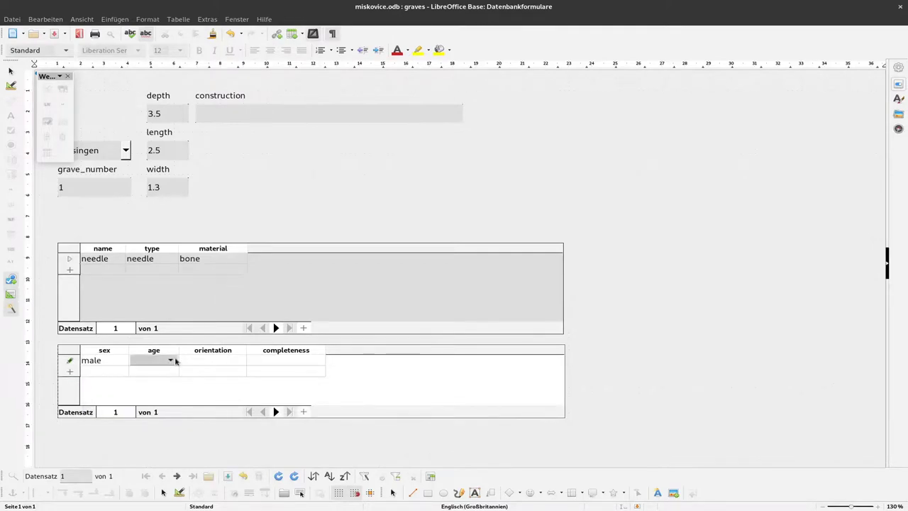
pyautogui.click(171, 362)
pyautogui.click(163, 380)
pyautogui.click(219, 363)
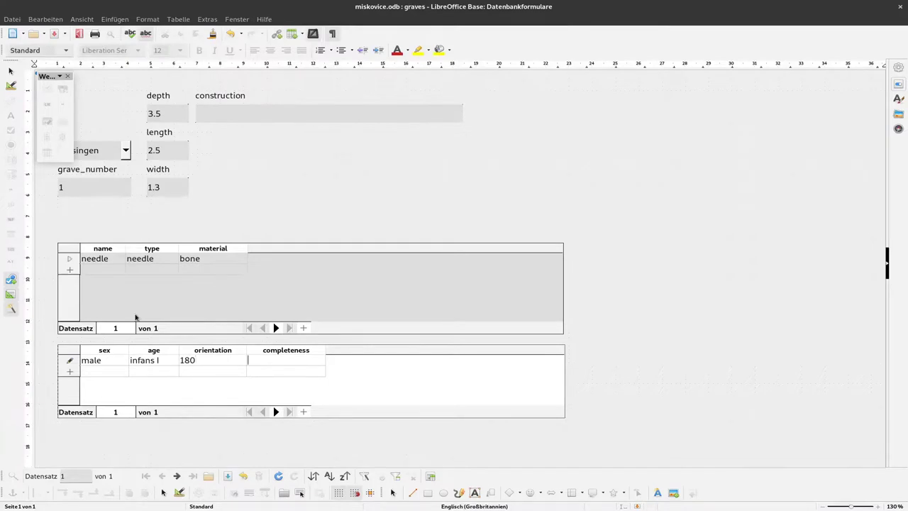
pyautogui.write('0.5')
pyautogui.press('Tab')
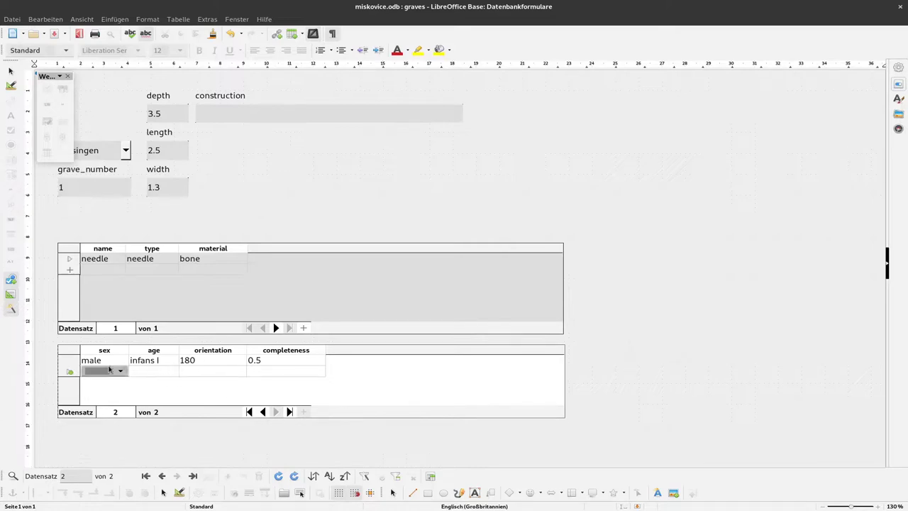
pyautogui.click(108, 369)
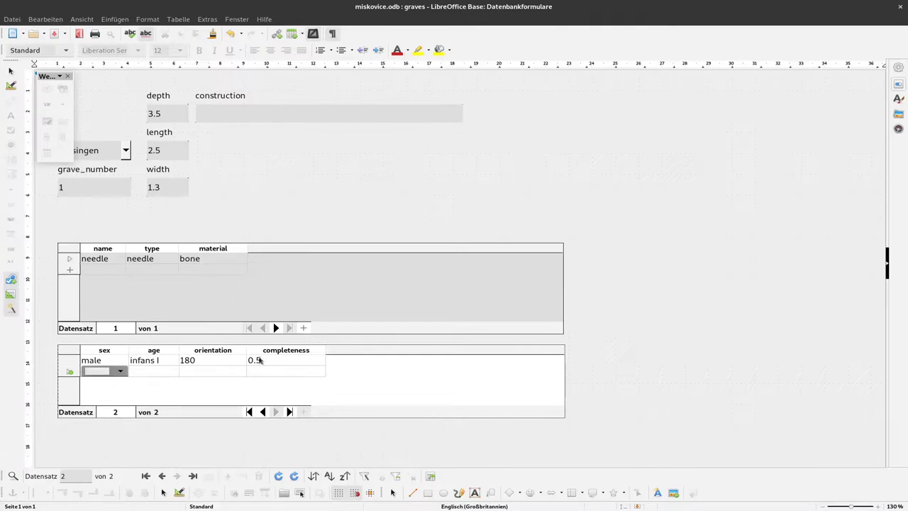
pyautogui.hotkey('ctrl', 'w')
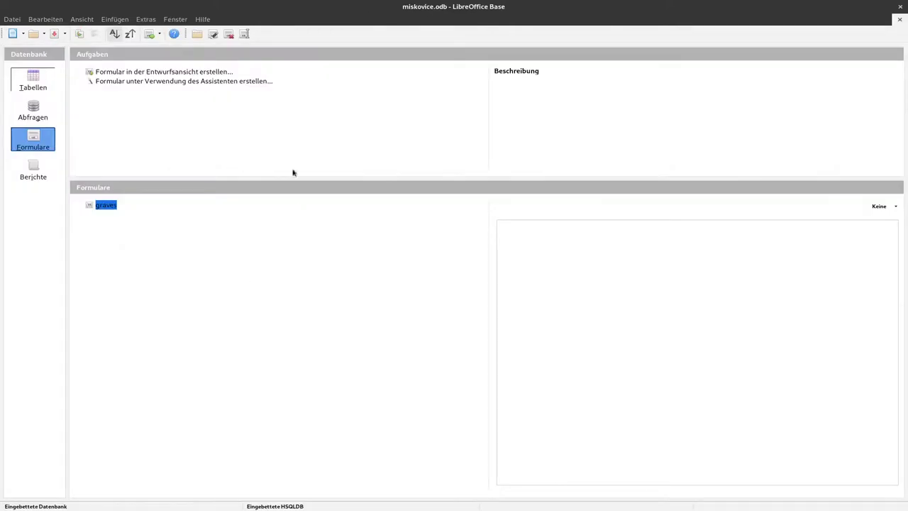
pyautogui.click(33, 80)
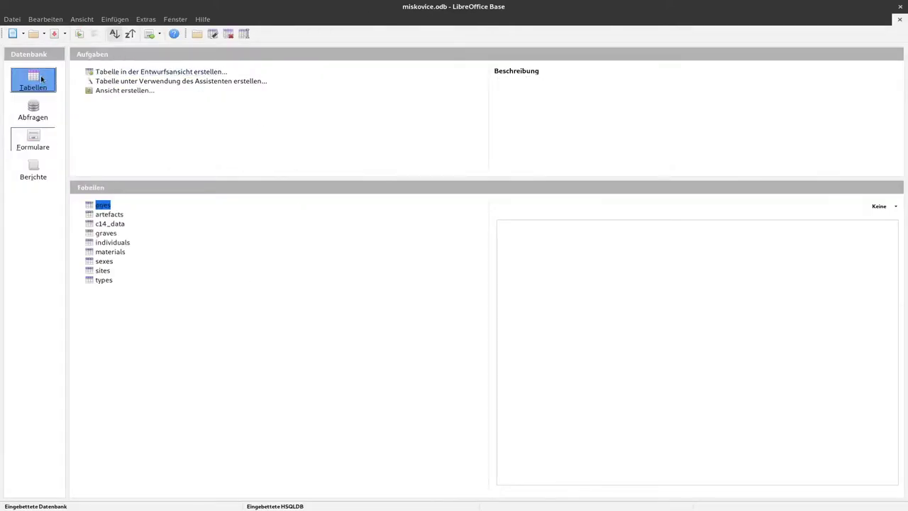
pyautogui.doubleClick(120, 243)
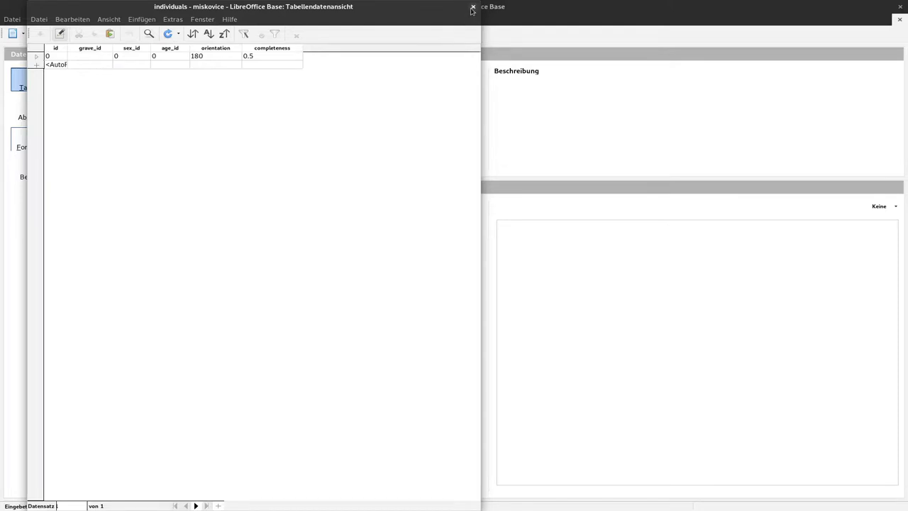
pyautogui.click(472, 7)
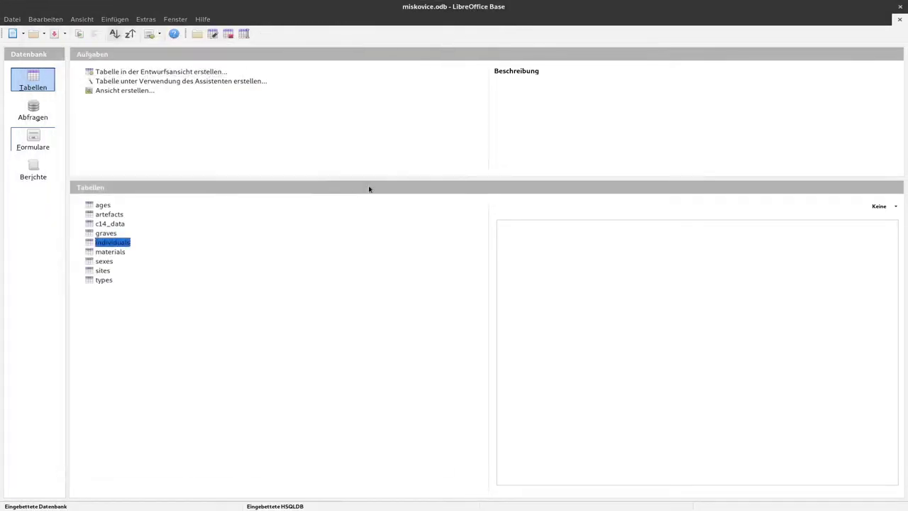
pyautogui.hotkey('alt', 'Tab')
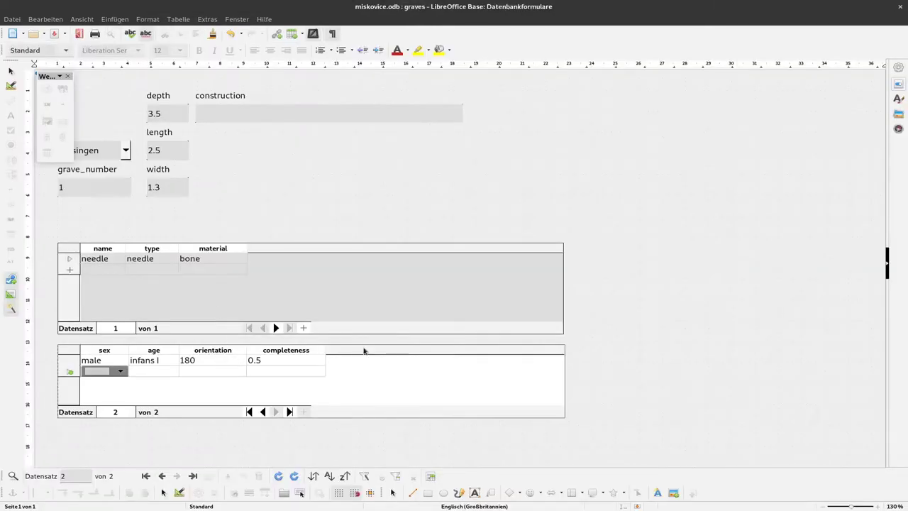
pyautogui.click(75, 350)
pyautogui.rightClick(74, 351)
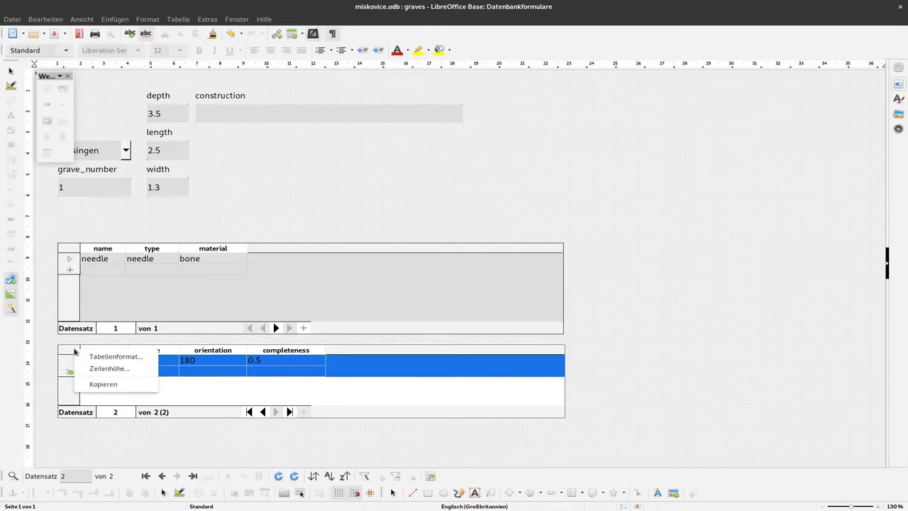
pyautogui.press('Escape')
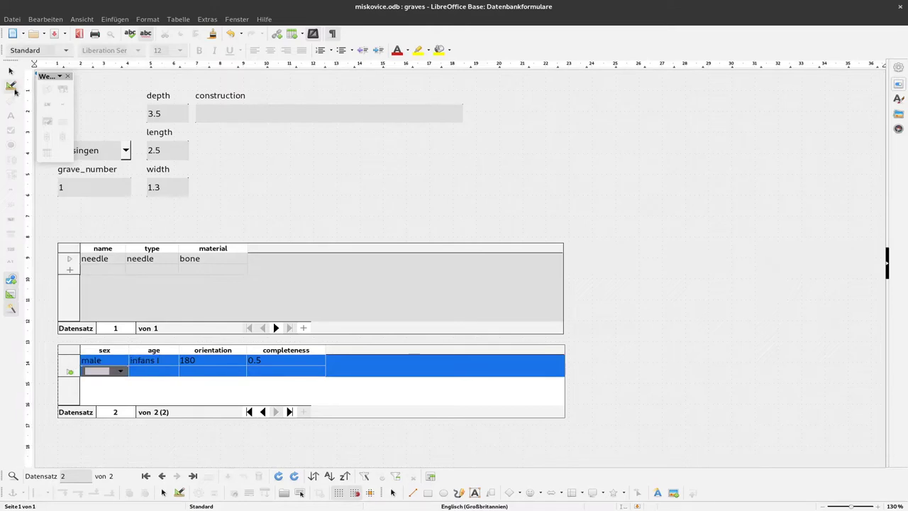